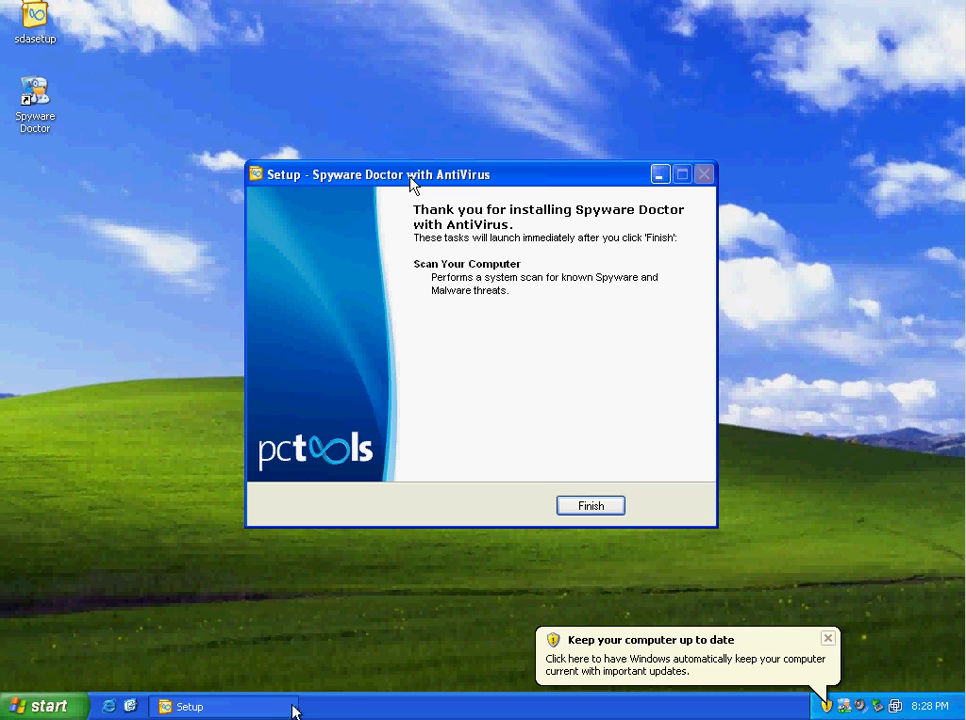
- Finish the Spyware Doctor with AntiVirus setup and stop the scan it launches
{"action": "left_click_drag", "start_coordinate": [390, 170], "coordinate": [339, 135]}
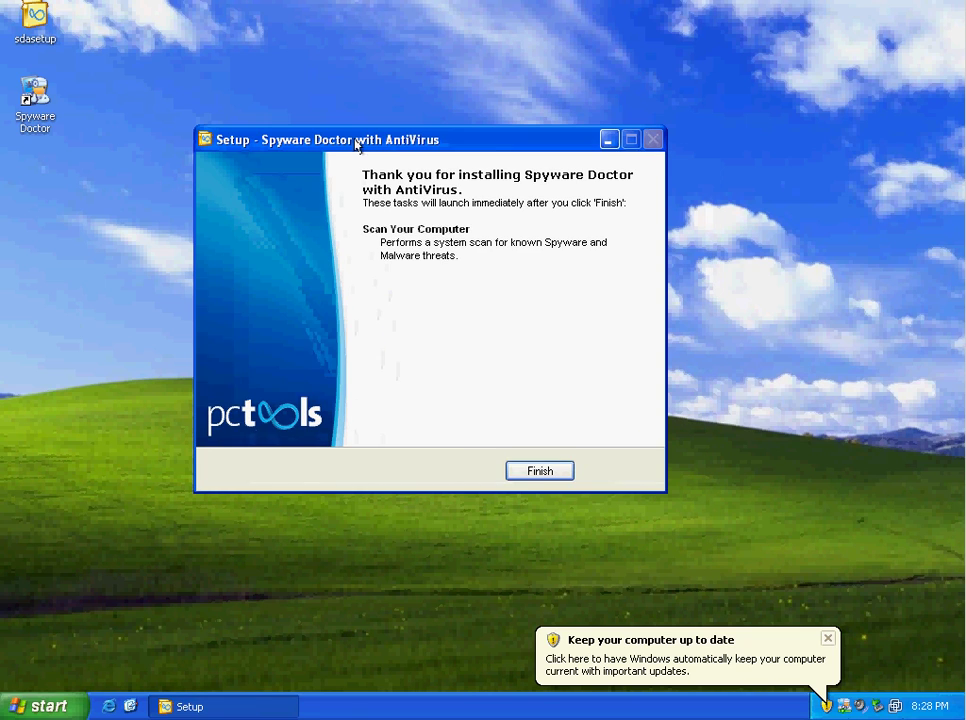
{"action": "left_click", "coordinate": [539, 472]}
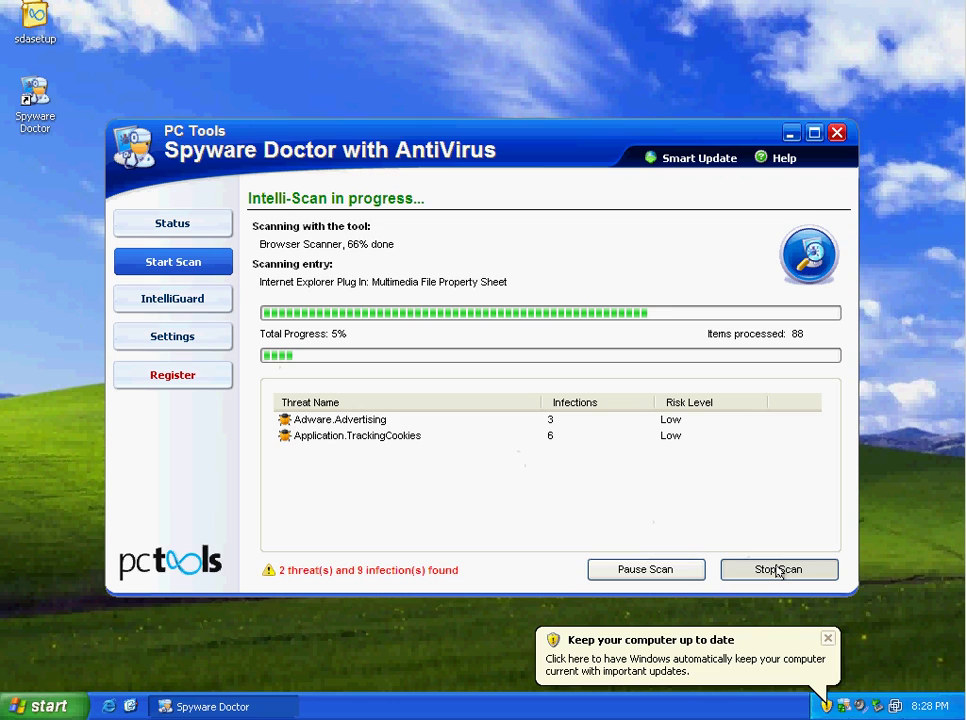
{"action": "left_click", "coordinate": [778, 570]}
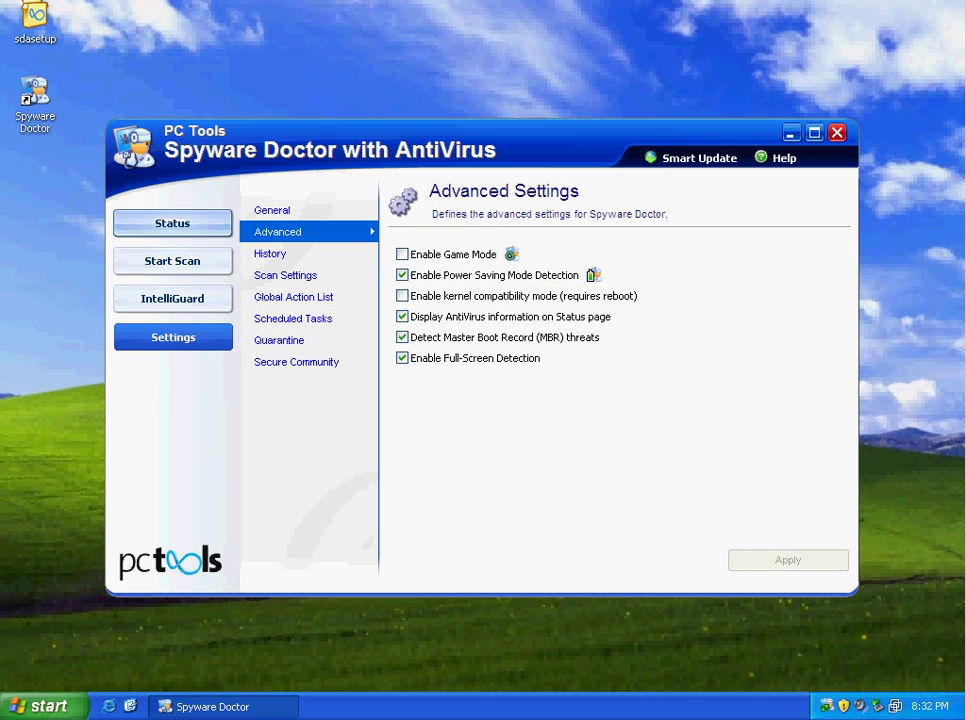
- Run an Intelli-Scan, stop it partway, and continue with removal of the checked threats
{"action": "left_click", "coordinate": [196, 226]}
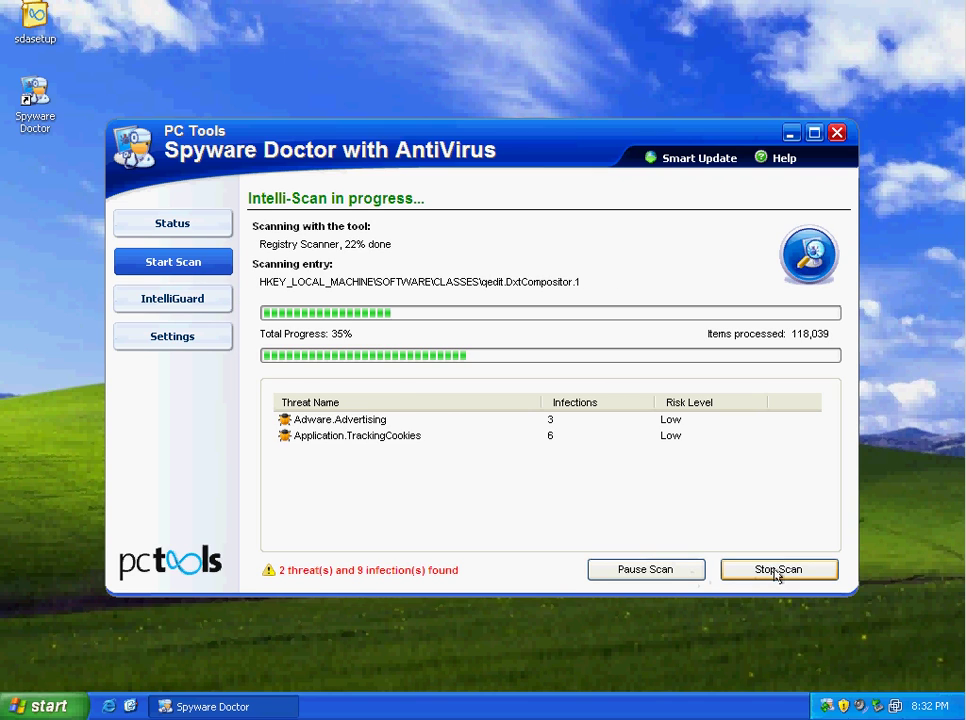
{"action": "left_click", "coordinate": [774, 572]}
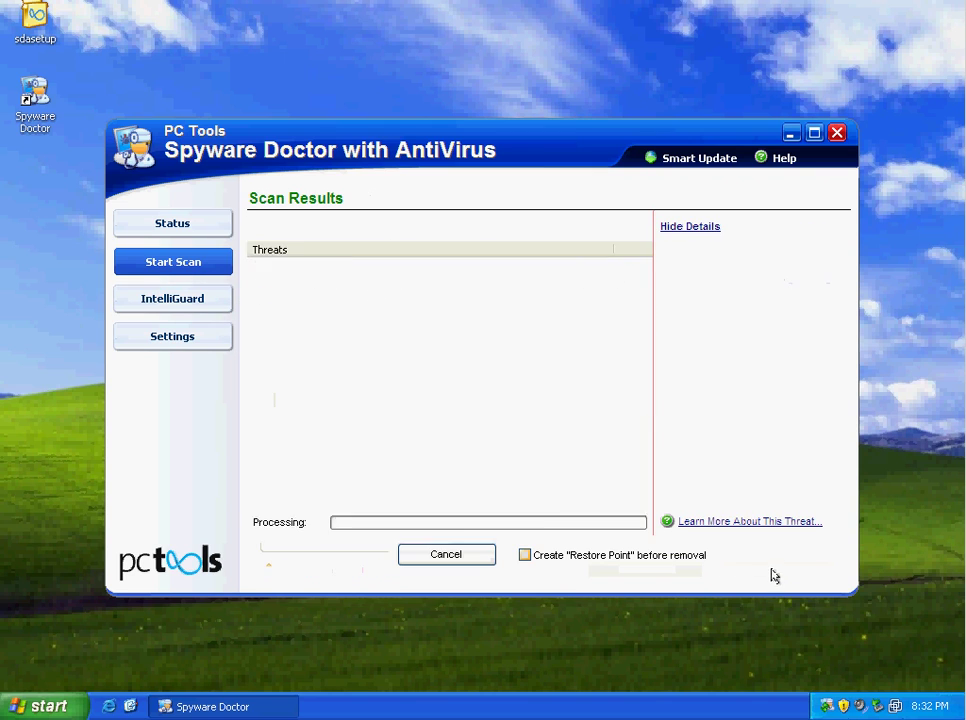
{"action": "left_click", "coordinate": [335, 557]}
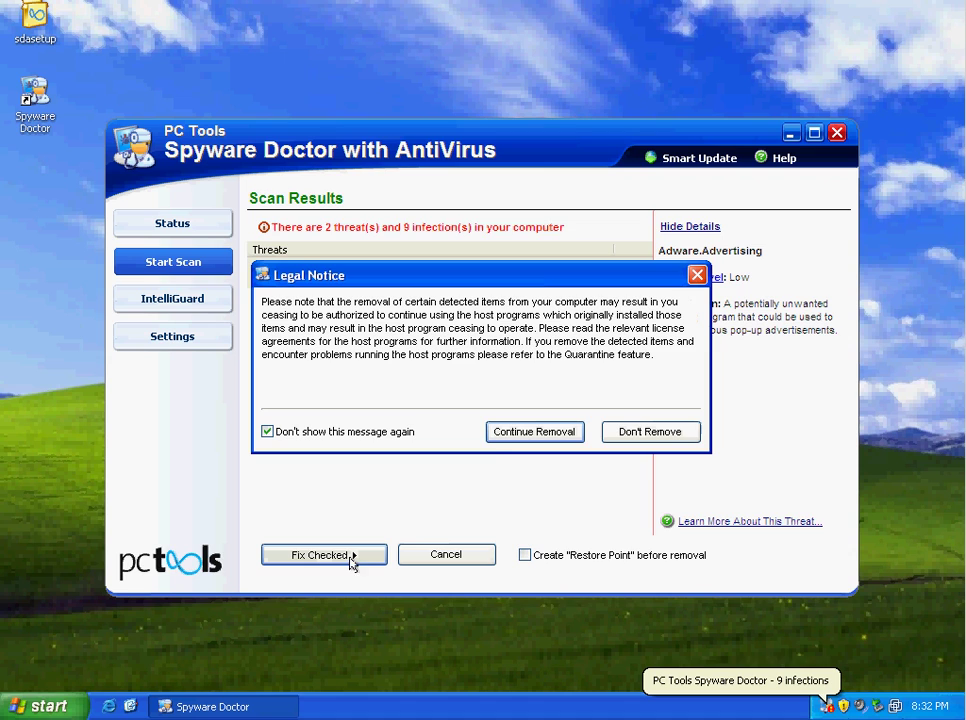
{"action": "left_click", "coordinate": [531, 429]}
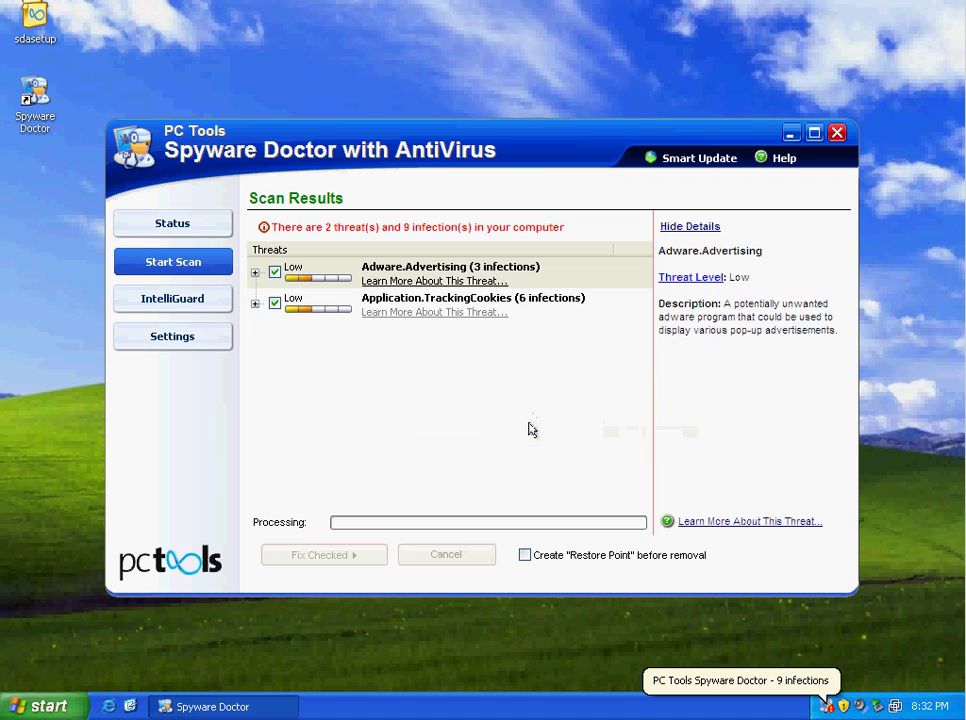
- Examine the IntelliGuard protection pages, including the Behavior, Browser, Cookie, Email, File, Network, Startup and Process Guards
{"action": "left_click", "coordinate": [172, 228]}
{"action": "left_click", "coordinate": [186, 306]}
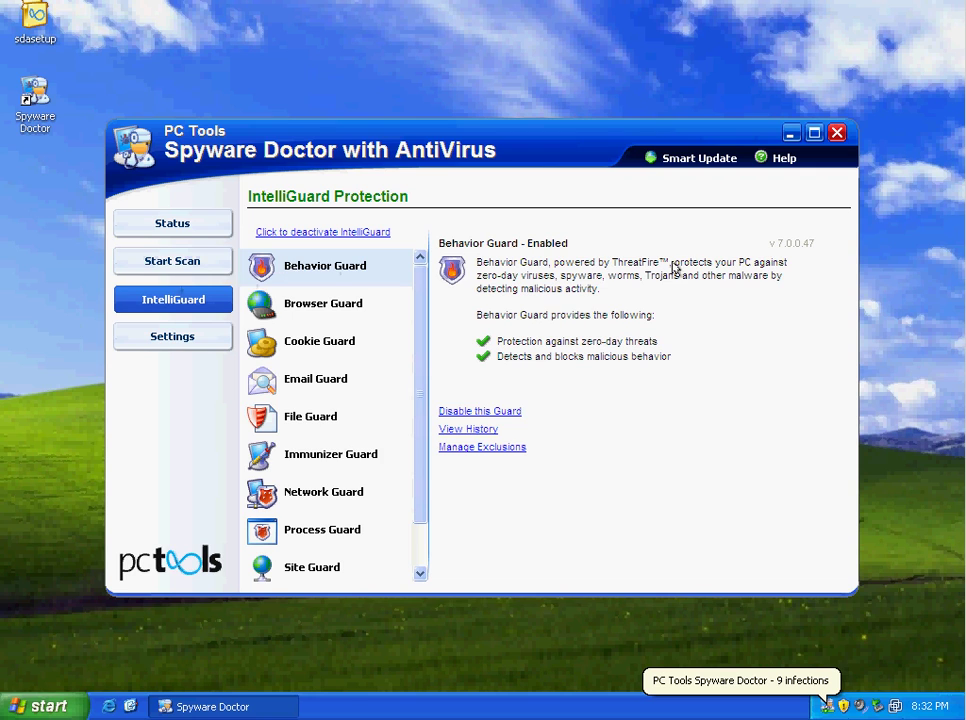
{"action": "left_click_drag", "start_coordinate": [305, 180], "coordinate": [328, 107]}
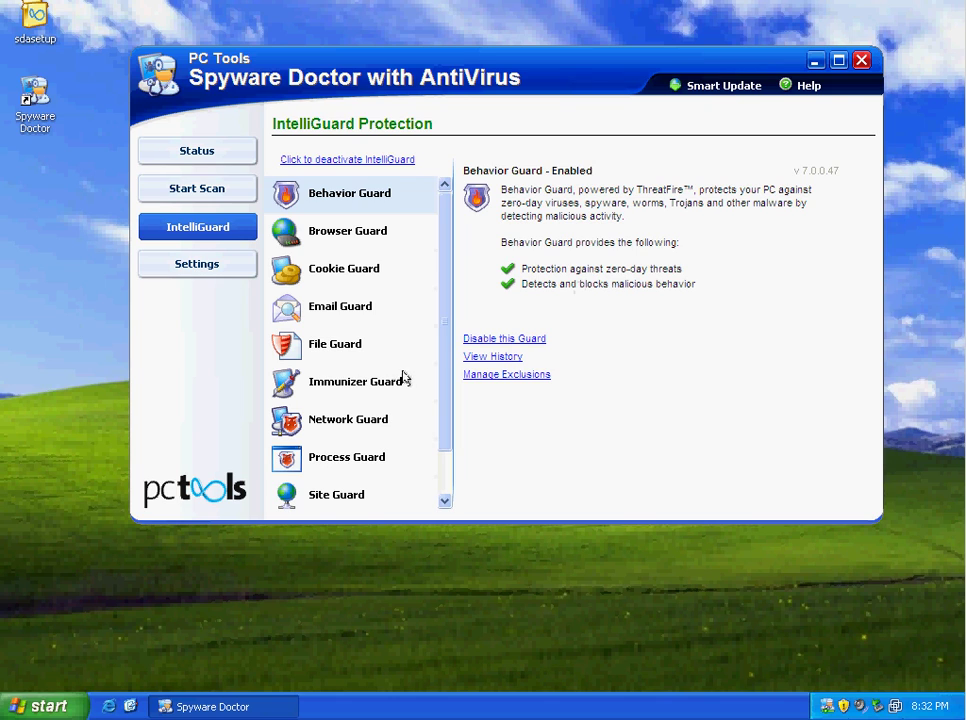
{"action": "left_click", "coordinate": [375, 233]}
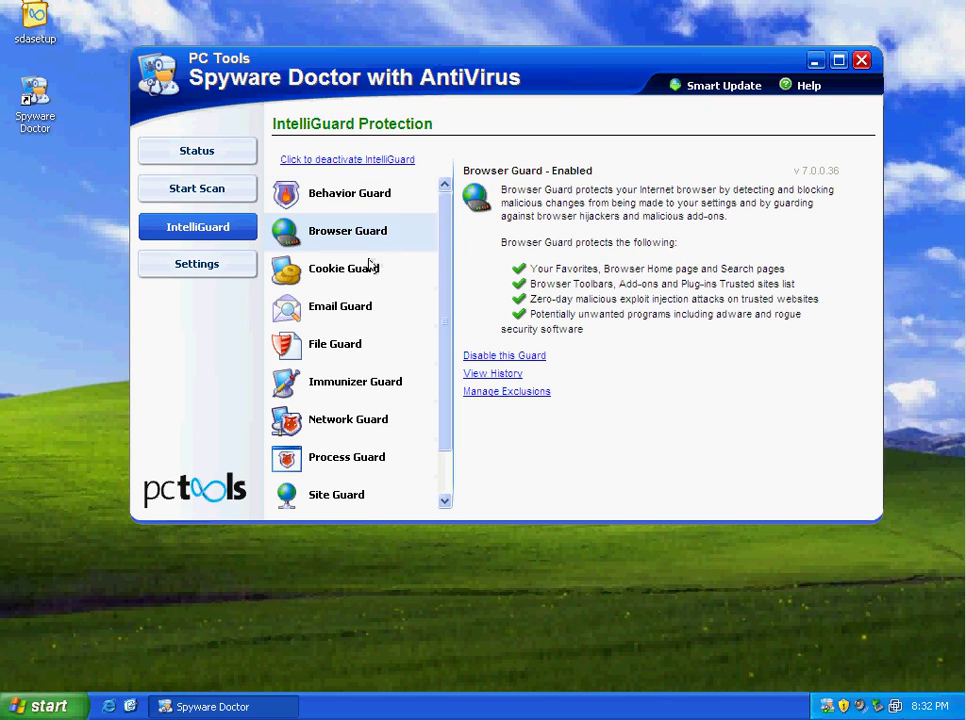
{"action": "left_click", "coordinate": [358, 275]}
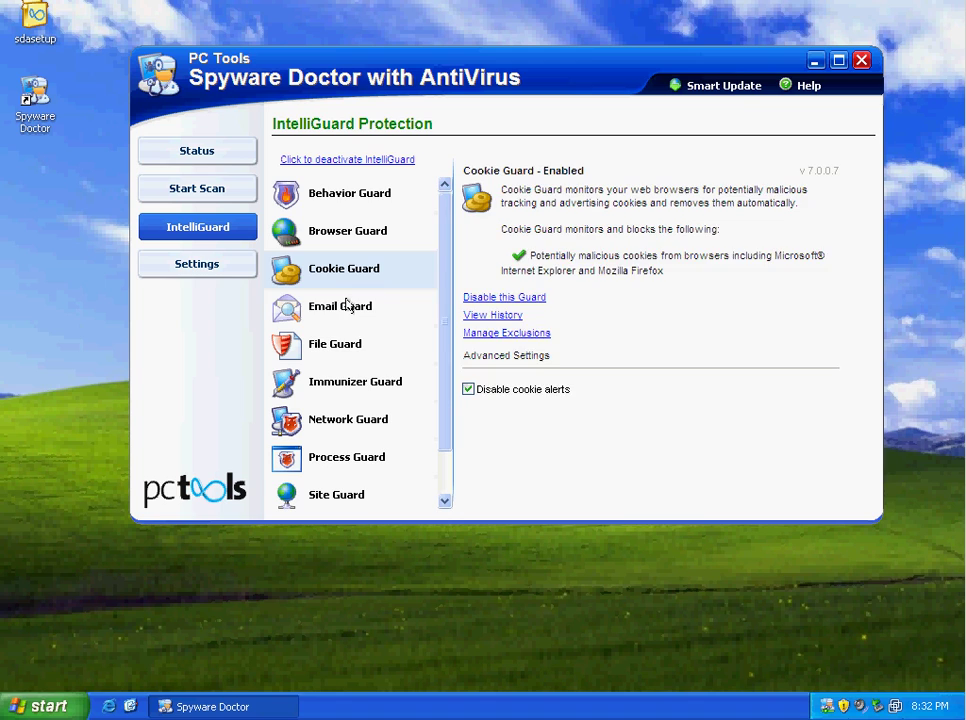
{"action": "left_click", "coordinate": [347, 306]}
{"action": "scroll", "coordinate": [338, 326], "scroll_direction": "down", "scroll_amount": 1}
{"action": "left_click", "coordinate": [348, 300]}
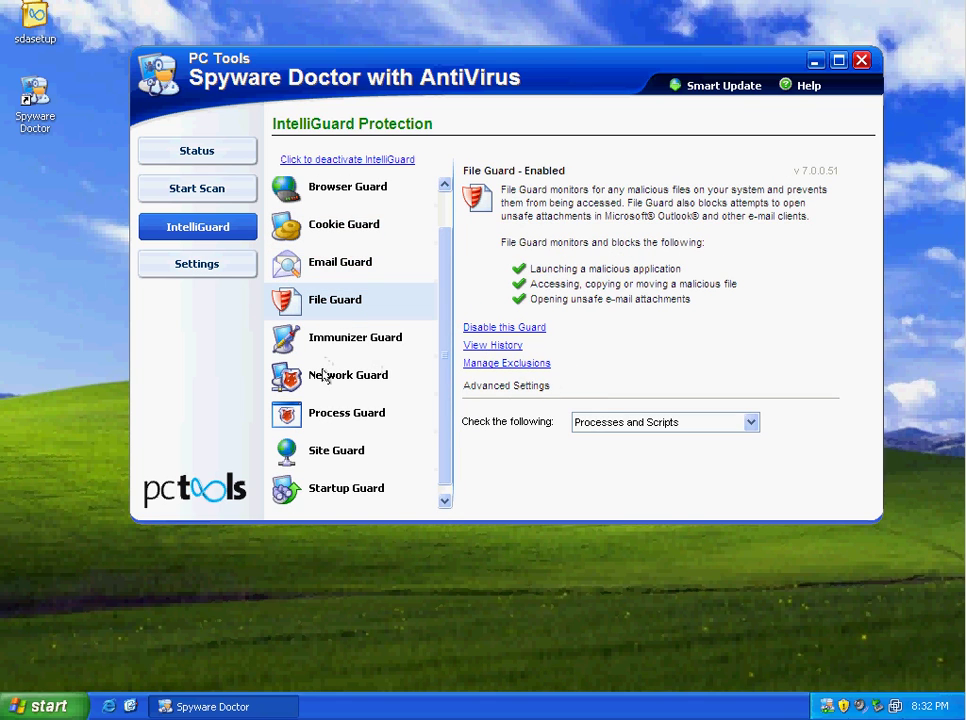
{"action": "left_click", "coordinate": [323, 375]}
{"action": "left_click", "coordinate": [334, 492]}
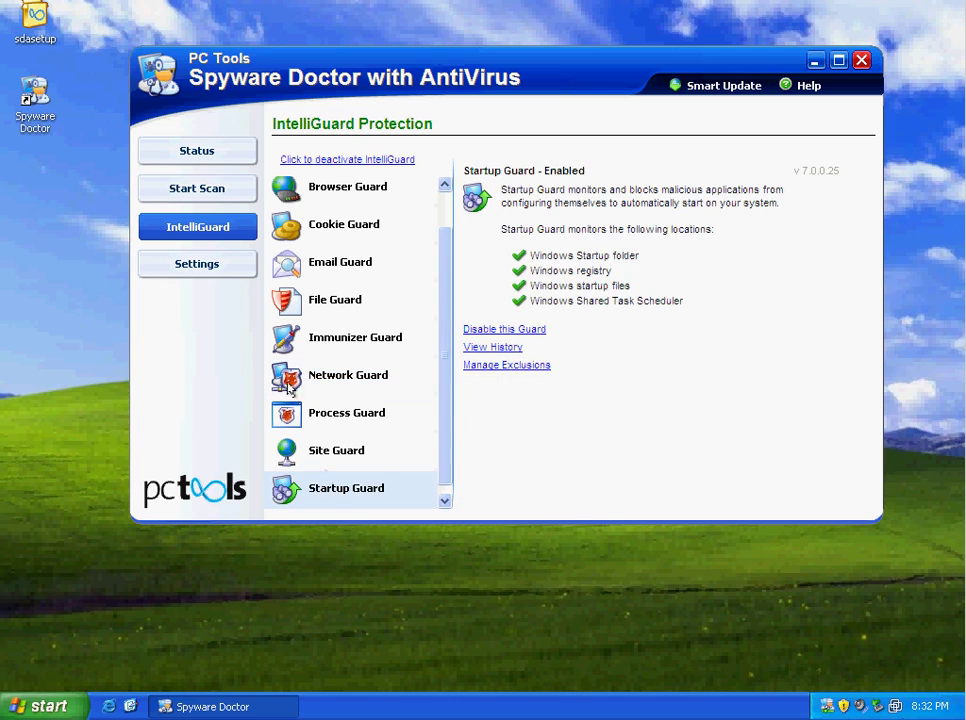
{"action": "left_click", "coordinate": [378, 437]}
{"action": "left_click", "coordinate": [362, 420]}
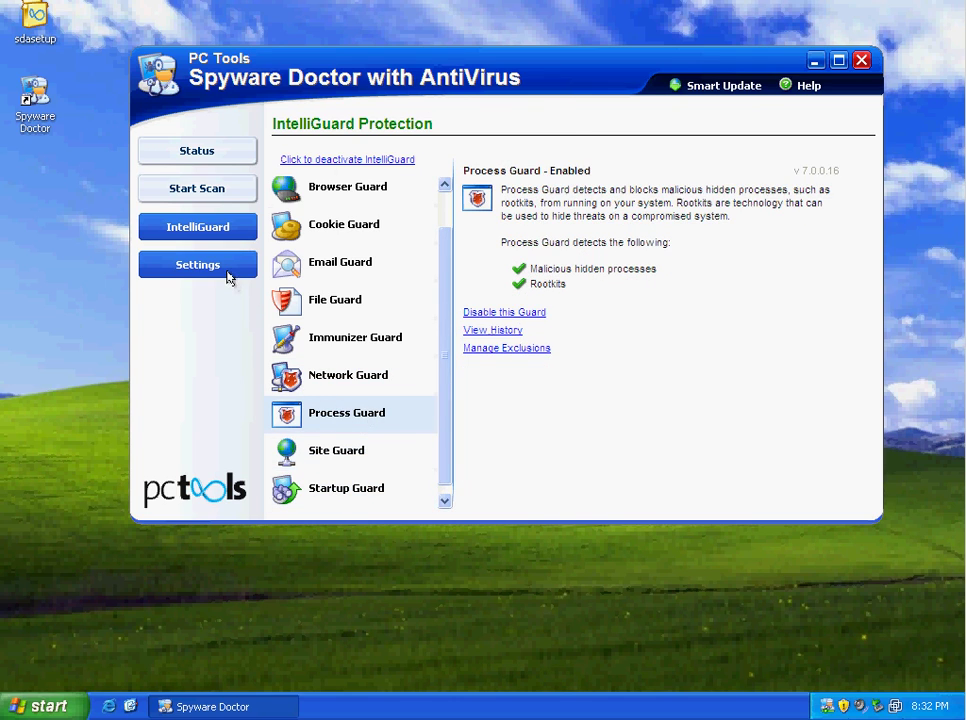
- Enable IntelliGuard detection of Potentially Unwanted Products in the general settings and save the change
{"action": "left_click", "coordinate": [195, 266]}
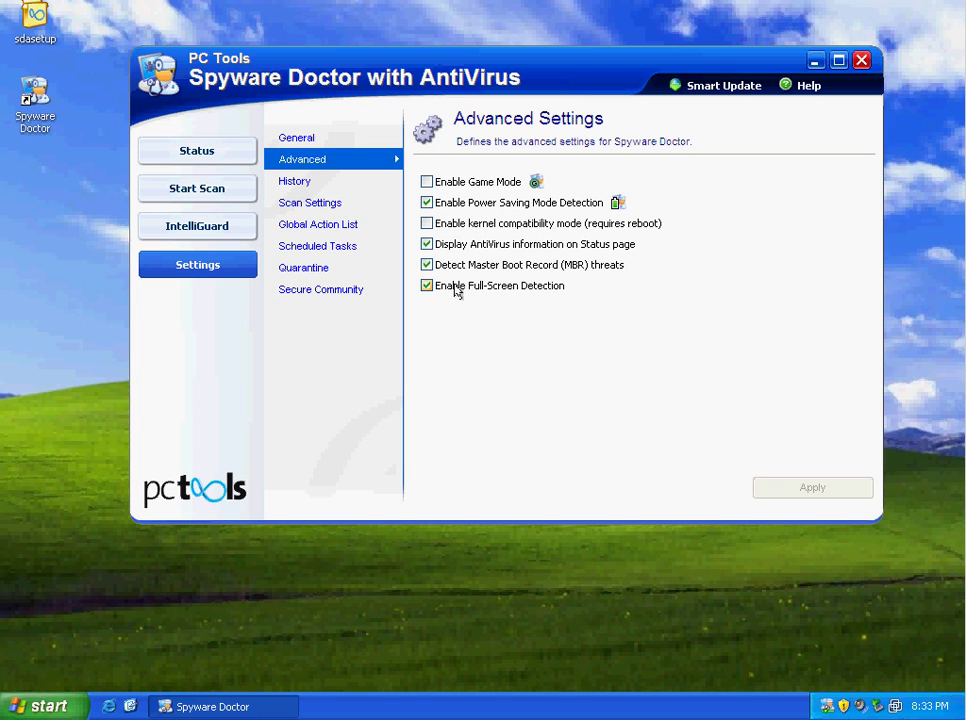
{"action": "left_click", "coordinate": [296, 137]}
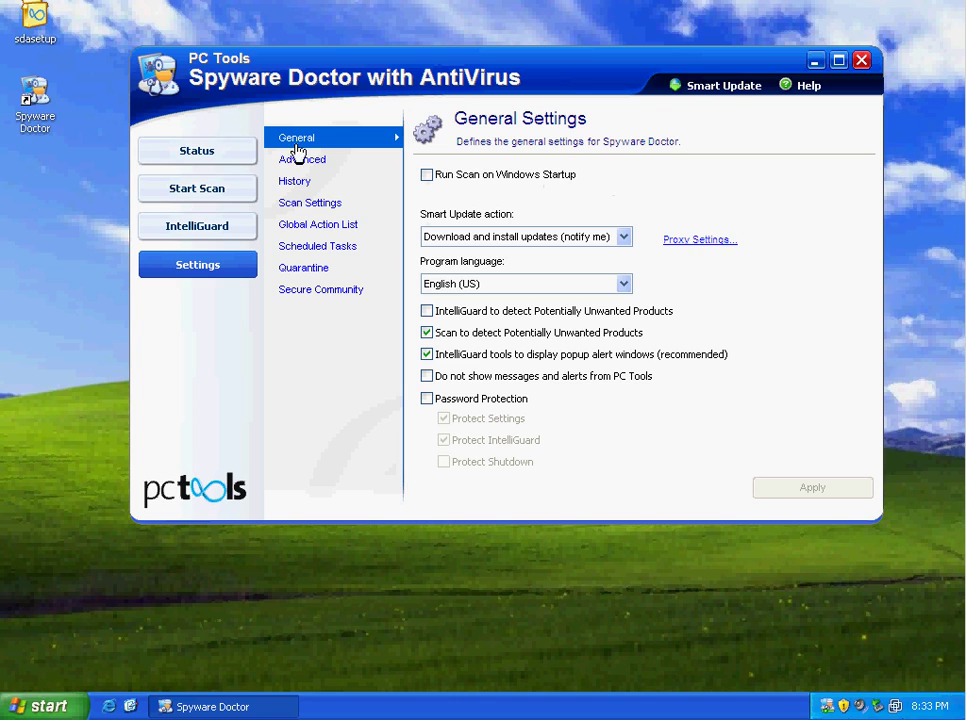
{"action": "left_click", "coordinate": [427, 312]}
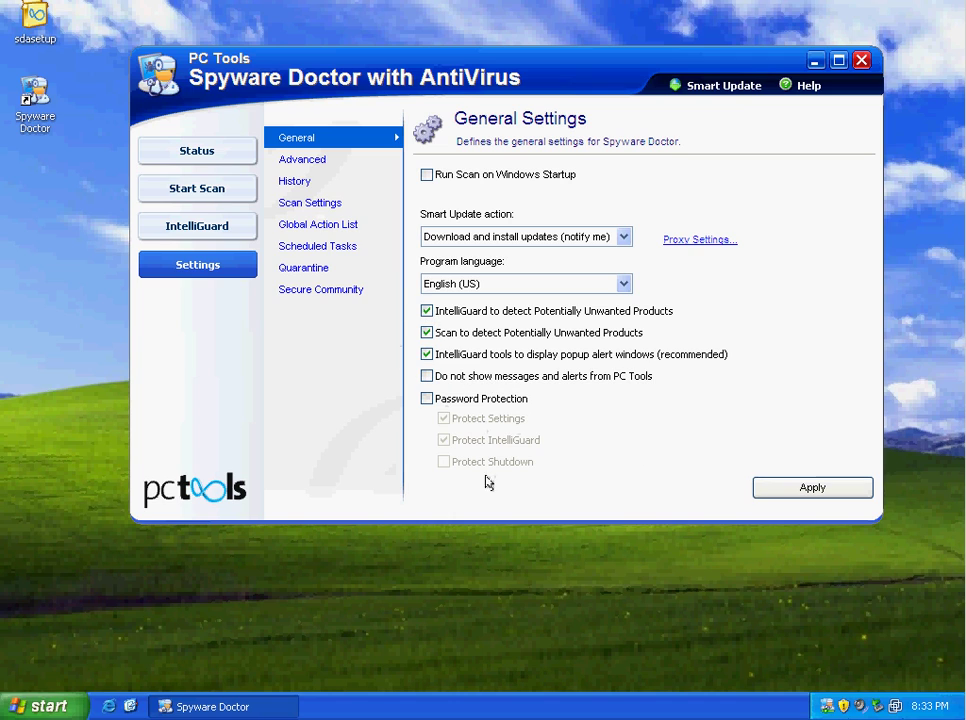
{"action": "left_click", "coordinate": [338, 166]}
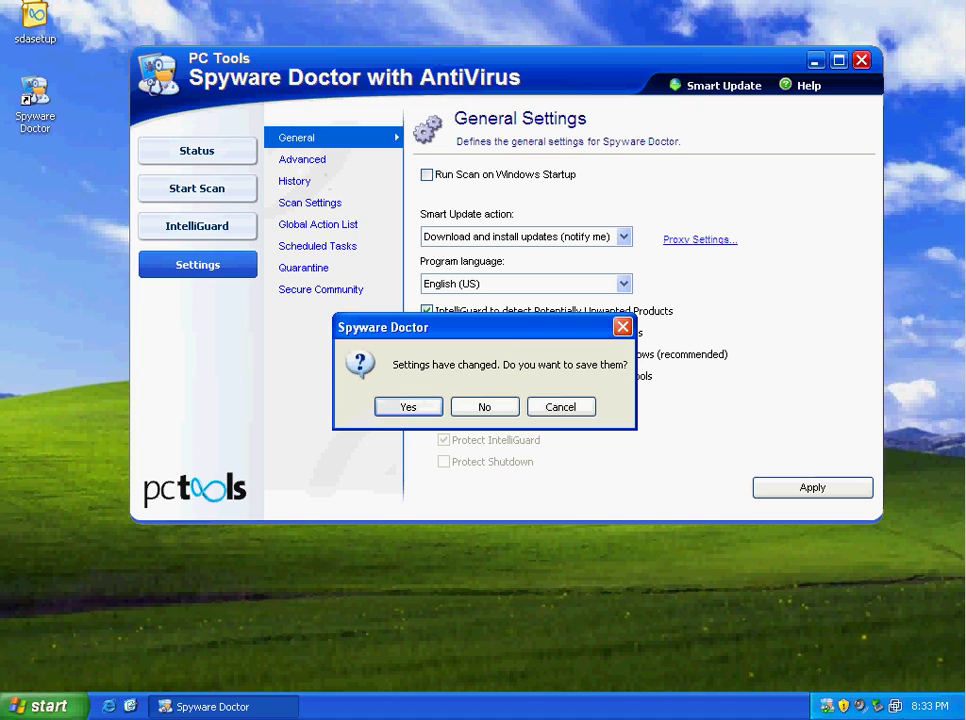
{"action": "left_click", "coordinate": [428, 405]}
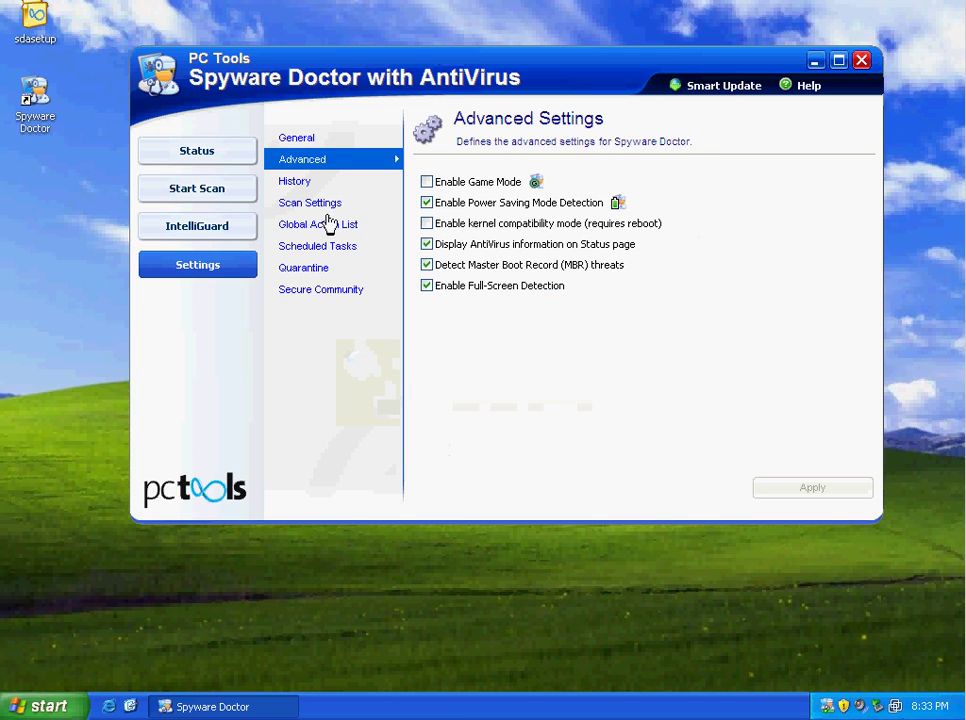
- Review the History, Secure Community and Quarantine settings, discarding any change to the suspicious-file submission option
{"action": "left_click", "coordinate": [294, 181]}
{"action": "left_click", "coordinate": [303, 268]}
{"action": "left_click", "coordinate": [318, 289]}
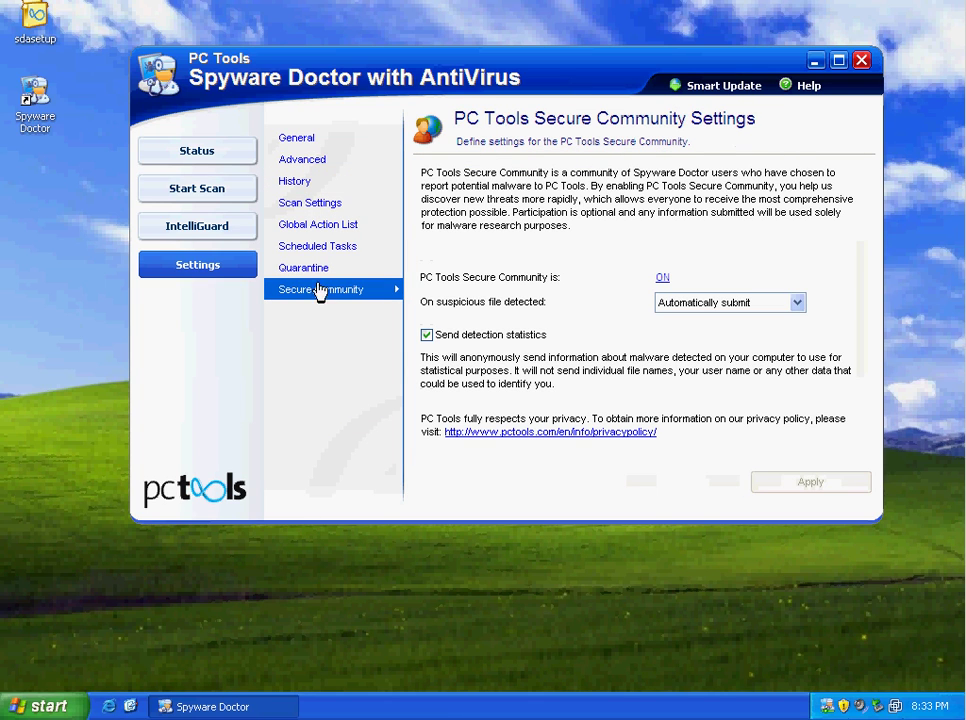
{"action": "left_click", "coordinate": [697, 303]}
{"action": "left_click", "coordinate": [695, 336]}
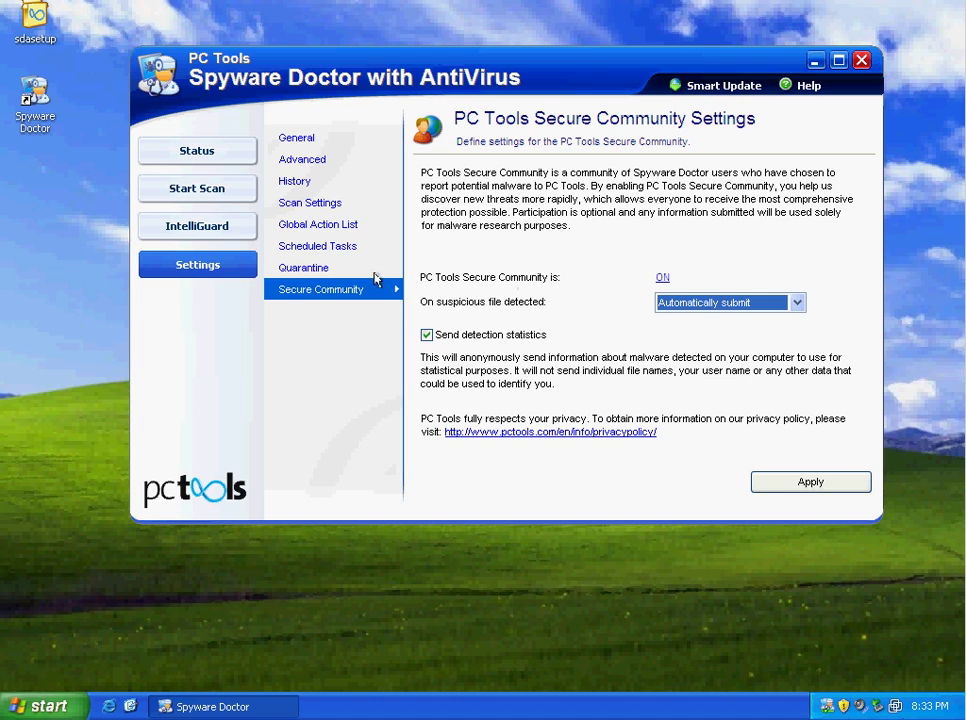
{"action": "left_click", "coordinate": [312, 268]}
{"action": "left_click", "coordinate": [481, 405]}
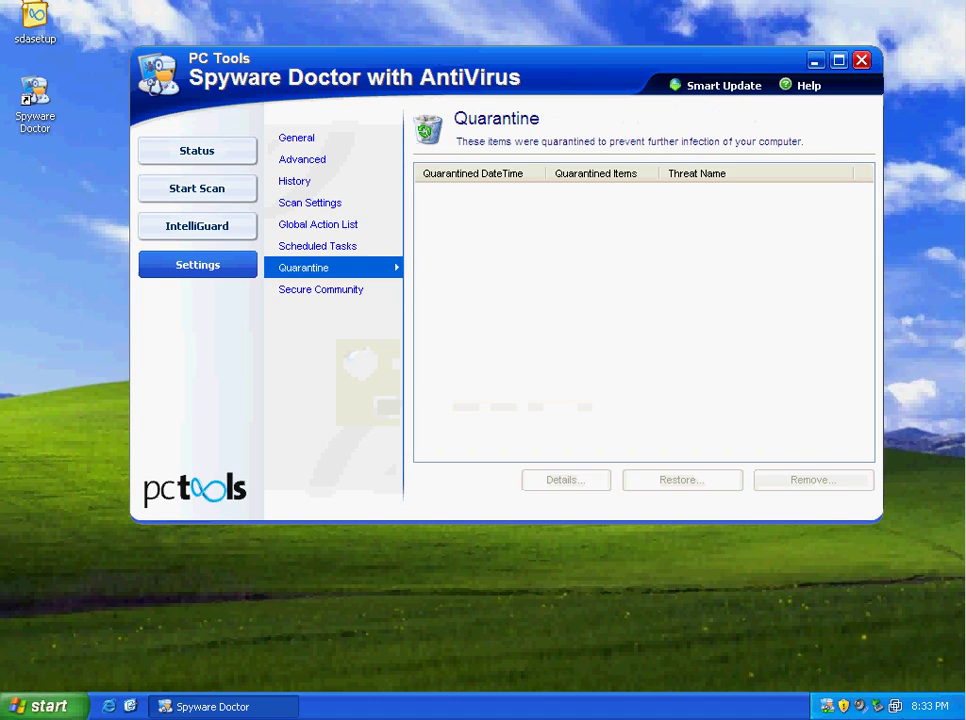
- Review the Scheduled Tasks, Global Action List, scan, advanced and general settings, and check the overall system status
{"action": "left_click", "coordinate": [326, 245]}
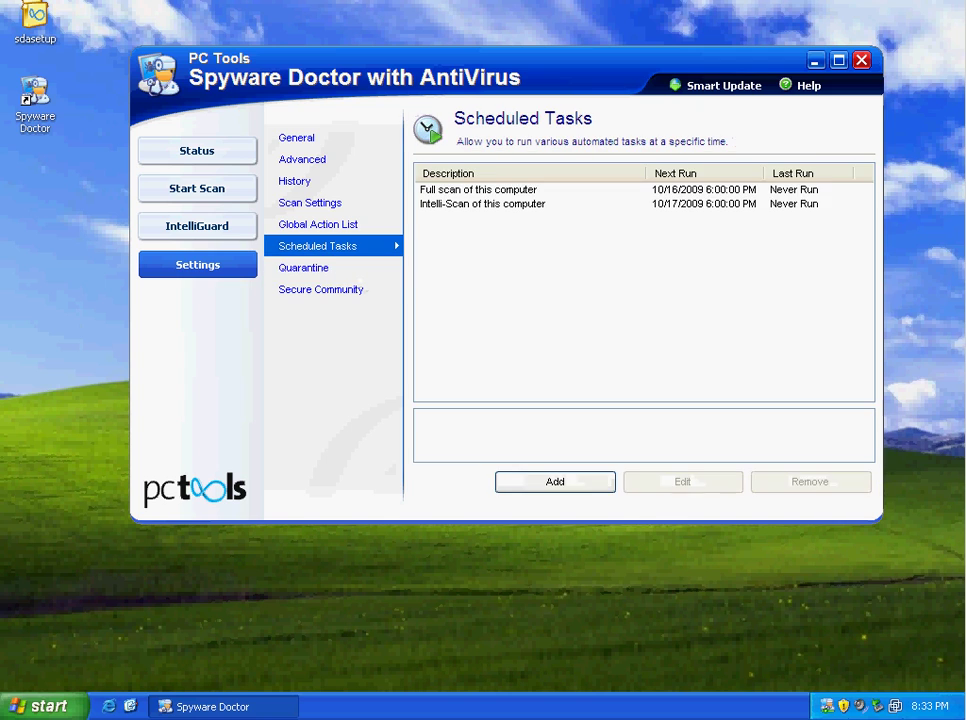
{"action": "left_click", "coordinate": [327, 225]}
{"action": "left_click", "coordinate": [318, 205]}
{"action": "left_click", "coordinate": [308, 224]}
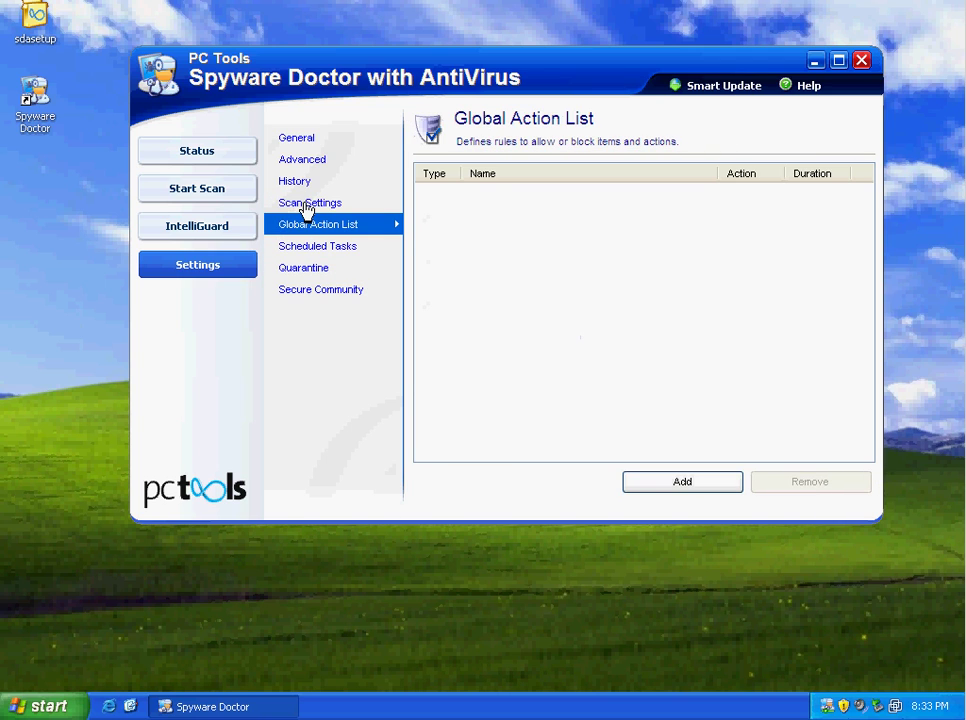
{"action": "left_click", "coordinate": [302, 159]}
{"action": "left_click", "coordinate": [296, 137]}
{"action": "left_click", "coordinate": [197, 151]}
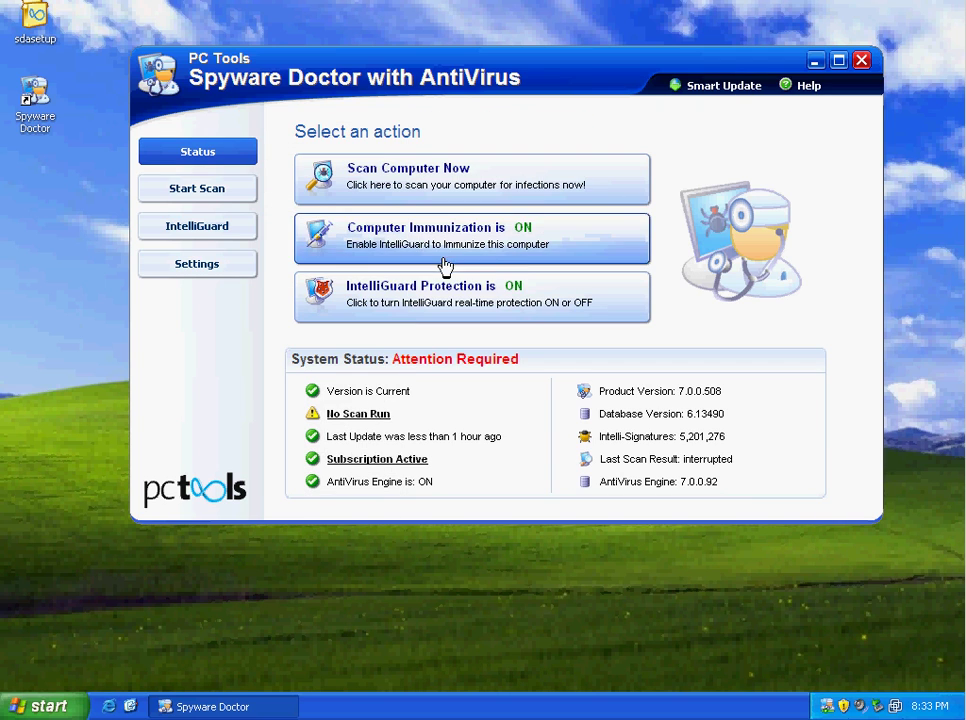
- Close the Spyware Doctor window, leaving it running in the background, and switch to Internet Explorer
{"action": "left_click", "coordinate": [862, 60]}
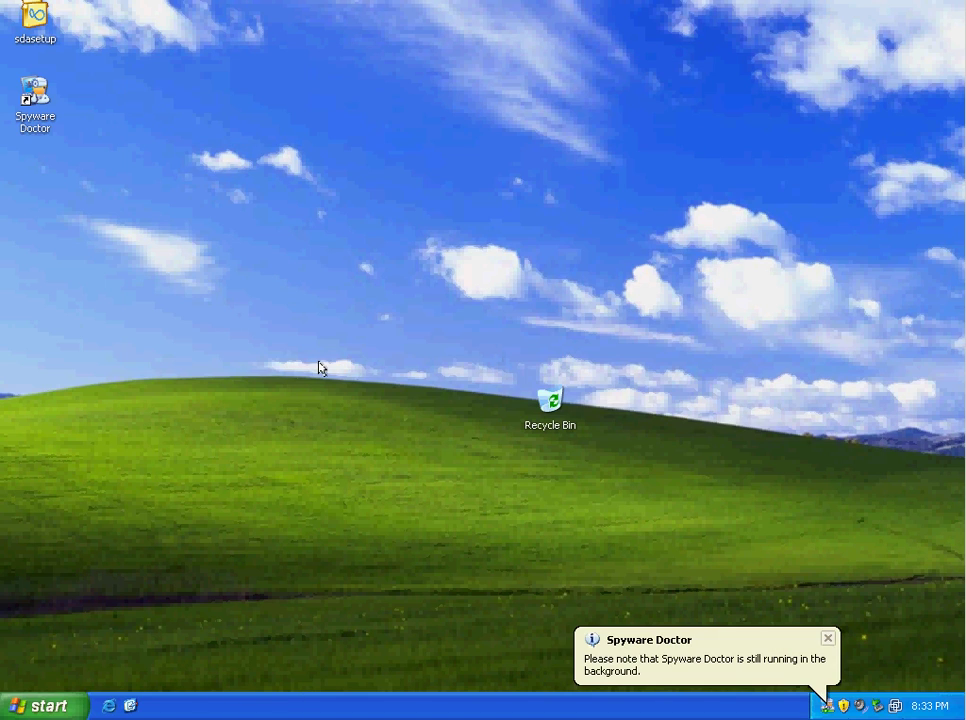
{"action": "left_click", "coordinate": [828, 638]}
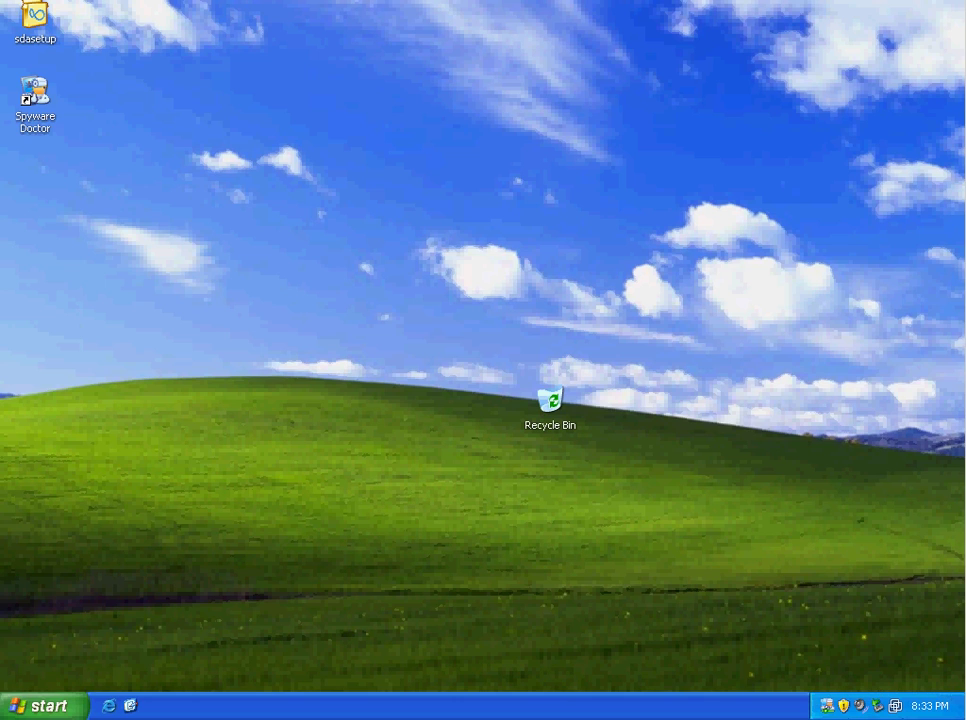
{"action": "left_click", "coordinate": [45, 706]}
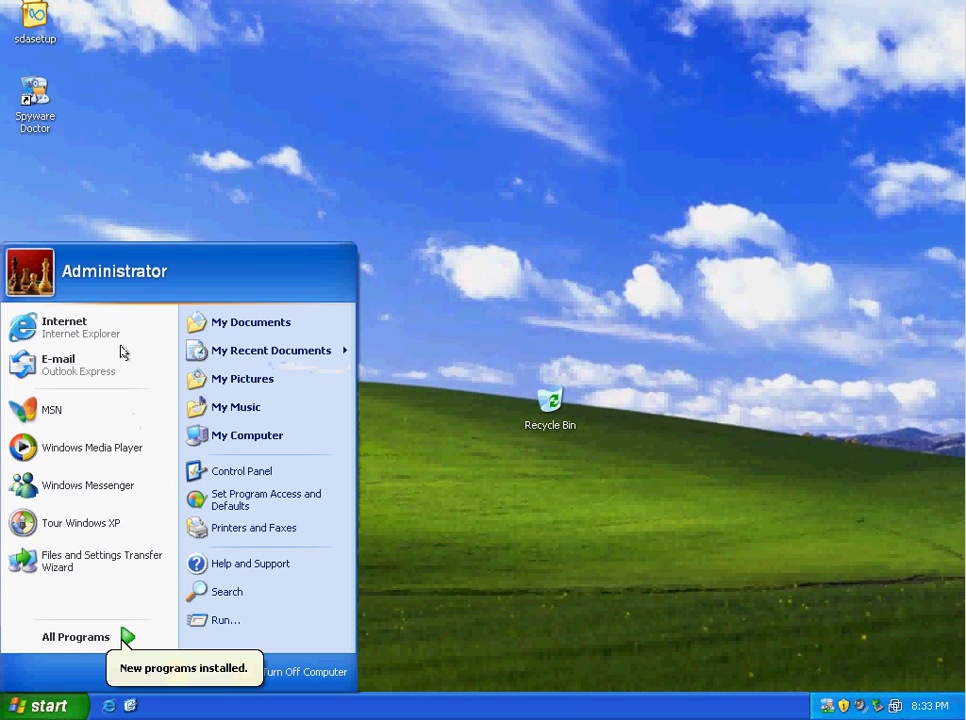
{"action": "left_click", "coordinate": [115, 336]}
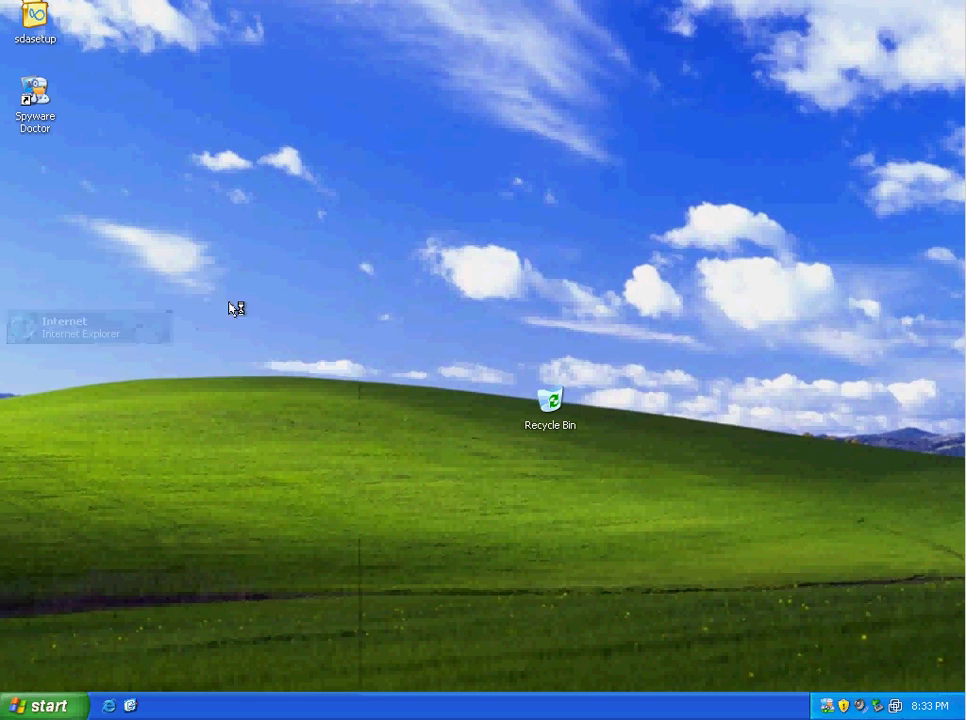
{"action": "double_click", "coordinate": [836, 706]}
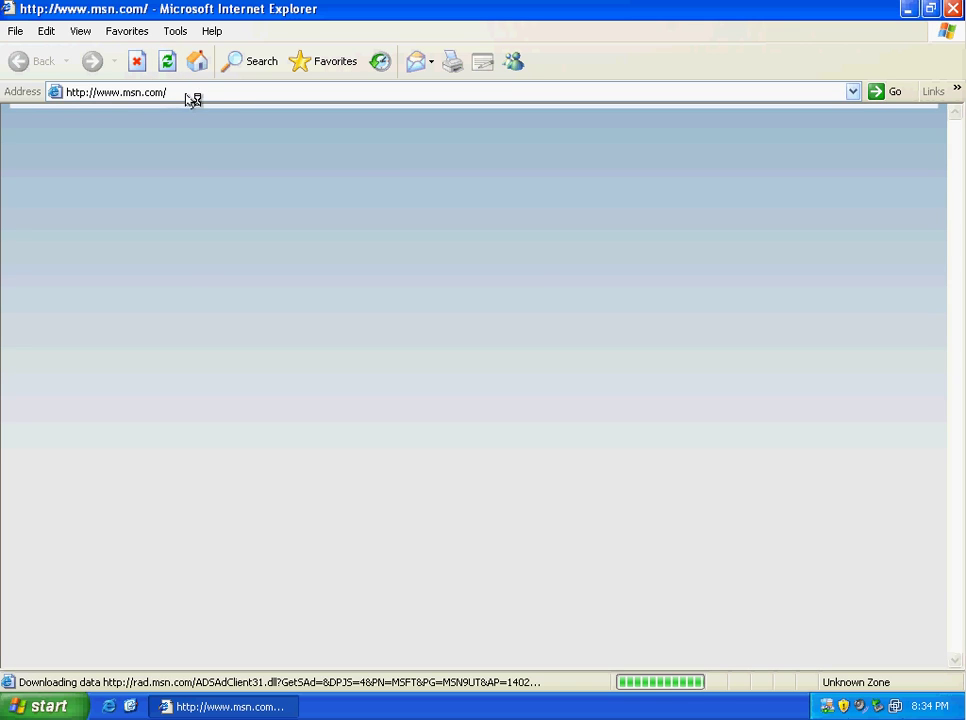
{"action": "left_click", "coordinate": [237, 93]}
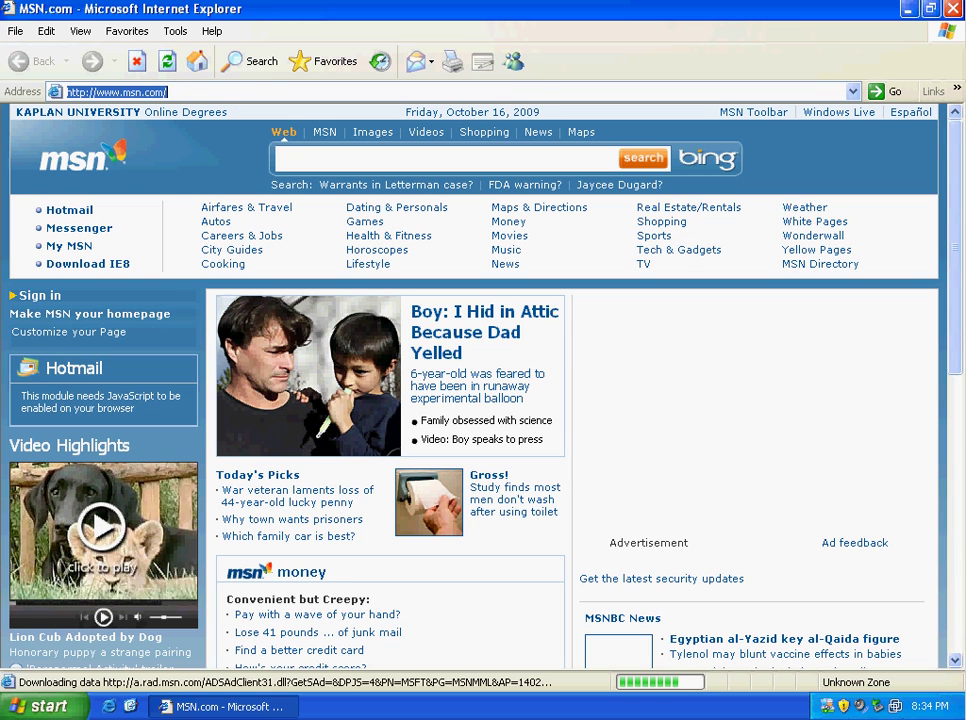
{"action": "right_click", "coordinate": [237, 93]}
{"action": "left_click", "coordinate": [258, 155]}
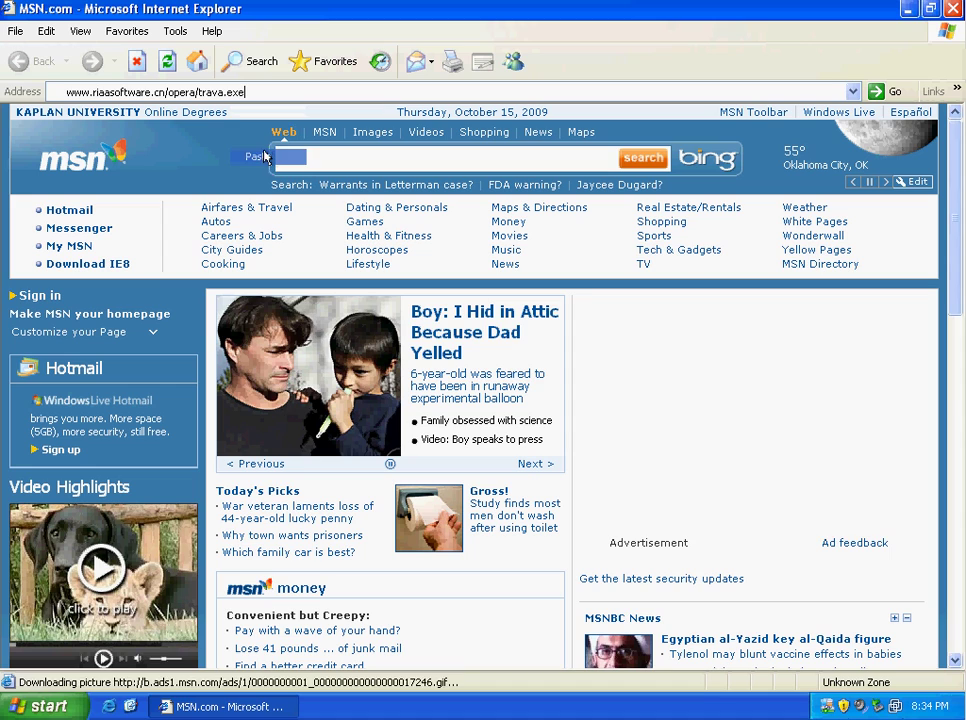
{"action": "key", "text": "Return"}
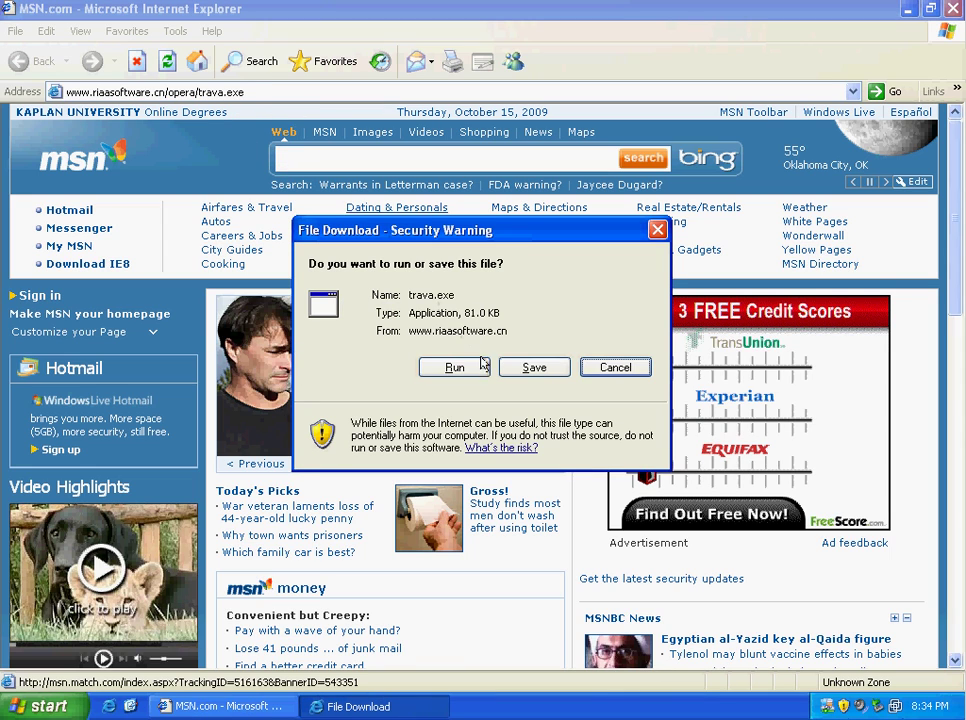
{"action": "left_click", "coordinate": [463, 366]}
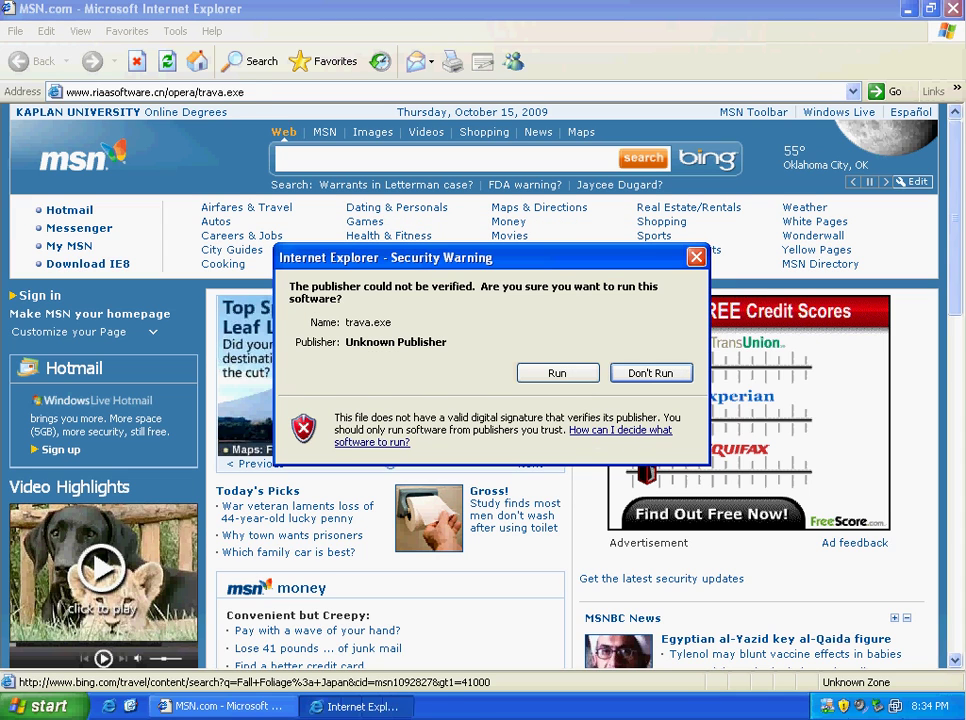
{"action": "left_click", "coordinate": [565, 374]}
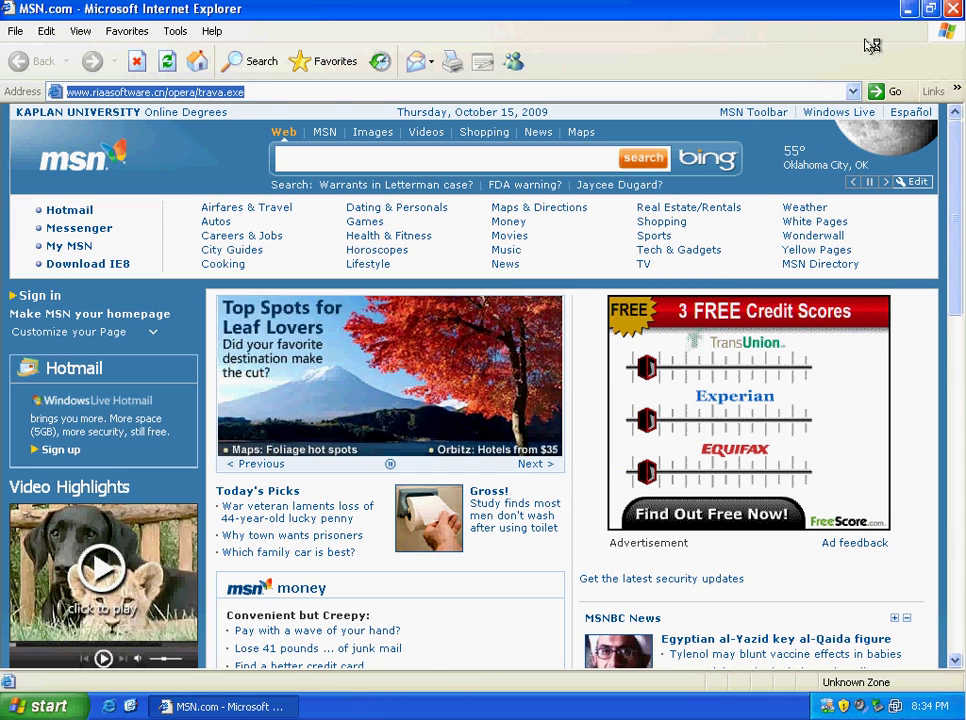
- Minimize Internet Explorer, check the running applications in Task Manager, close it and return to the browser
{"action": "left_click", "coordinate": [910, 9]}
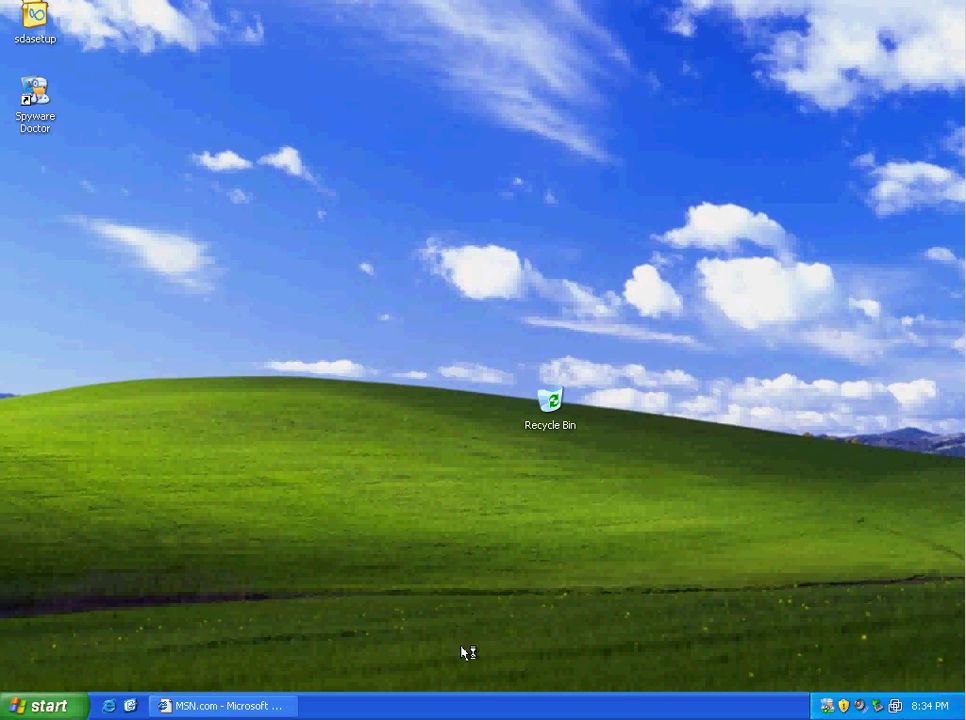
{"action": "right_click", "coordinate": [472, 705]}
{"action": "left_click", "coordinate": [508, 652]}
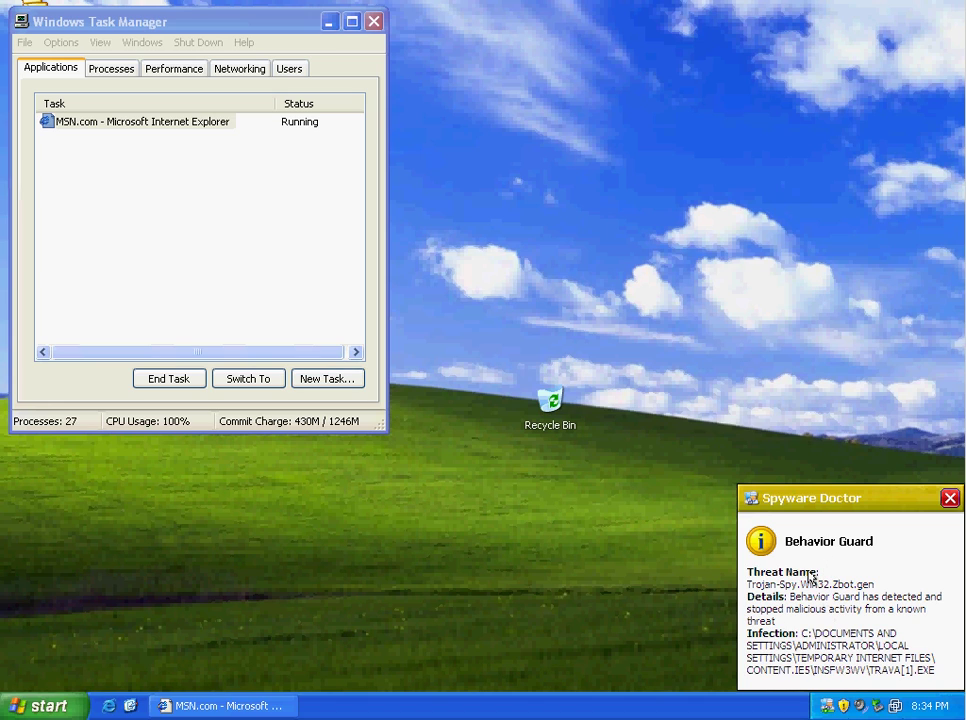
{"action": "left_click", "coordinate": [376, 22]}
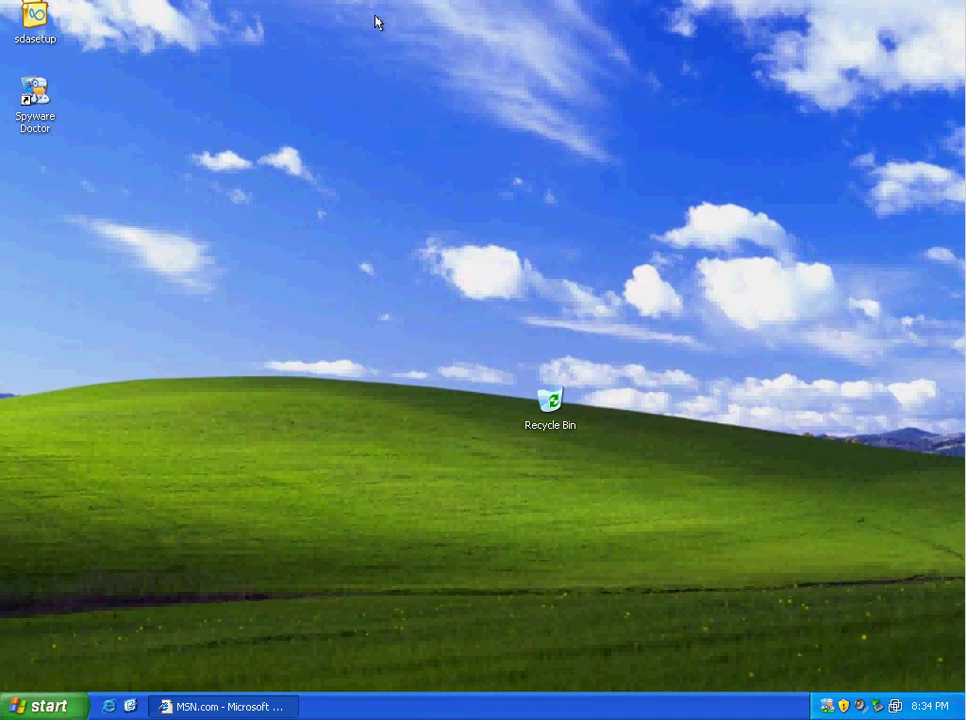
{"action": "left_click", "coordinate": [220, 702]}
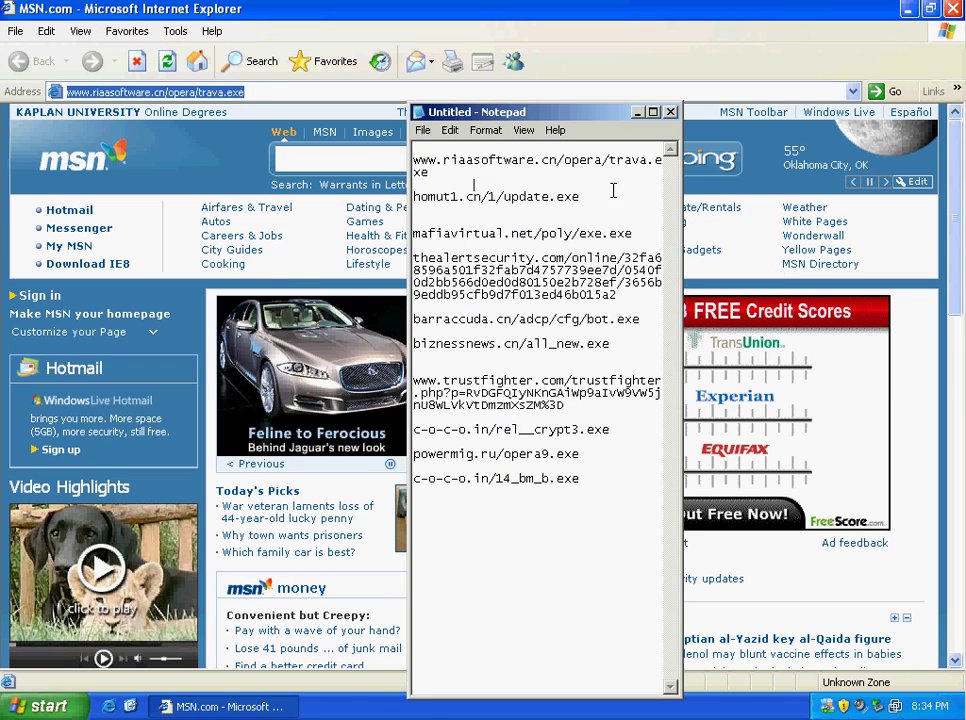
- Copy homut1.cn/1/update.exe from the Notepad list and load it in Internet Explorer in place of the previous address
{"action": "left_click_drag", "start_coordinate": [413, 197], "coordinate": [580, 197]}
{"action": "right_click", "coordinate": [542, 203]}
{"action": "left_click", "coordinate": [572, 253]}
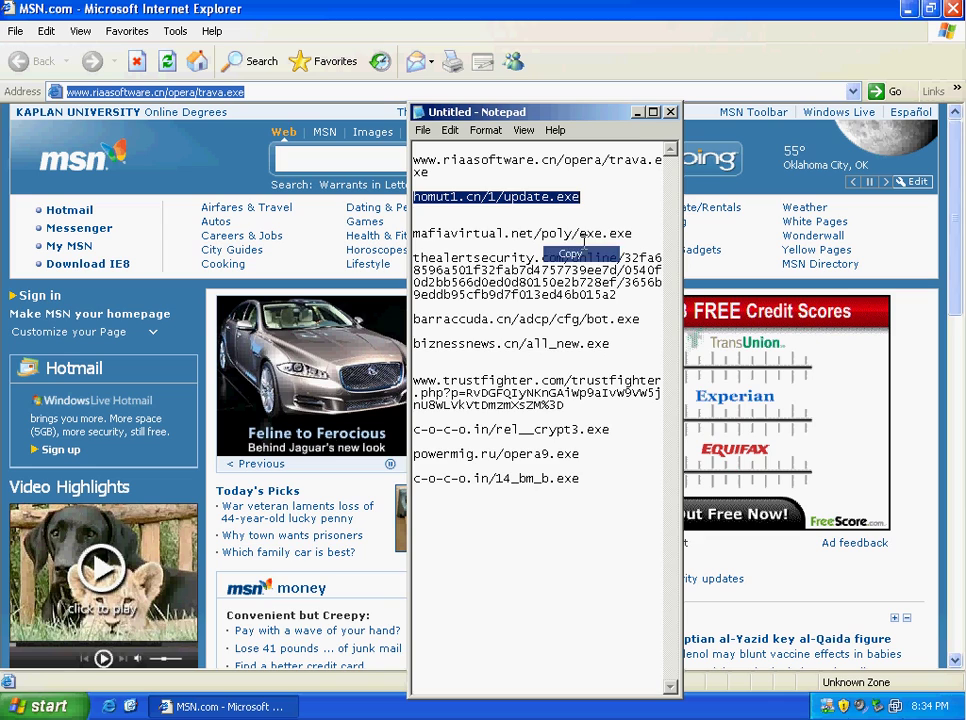
{"action": "left_click", "coordinate": [670, 111]}
{"action": "right_click", "coordinate": [284, 92]}
{"action": "left_click", "coordinate": [313, 172]}
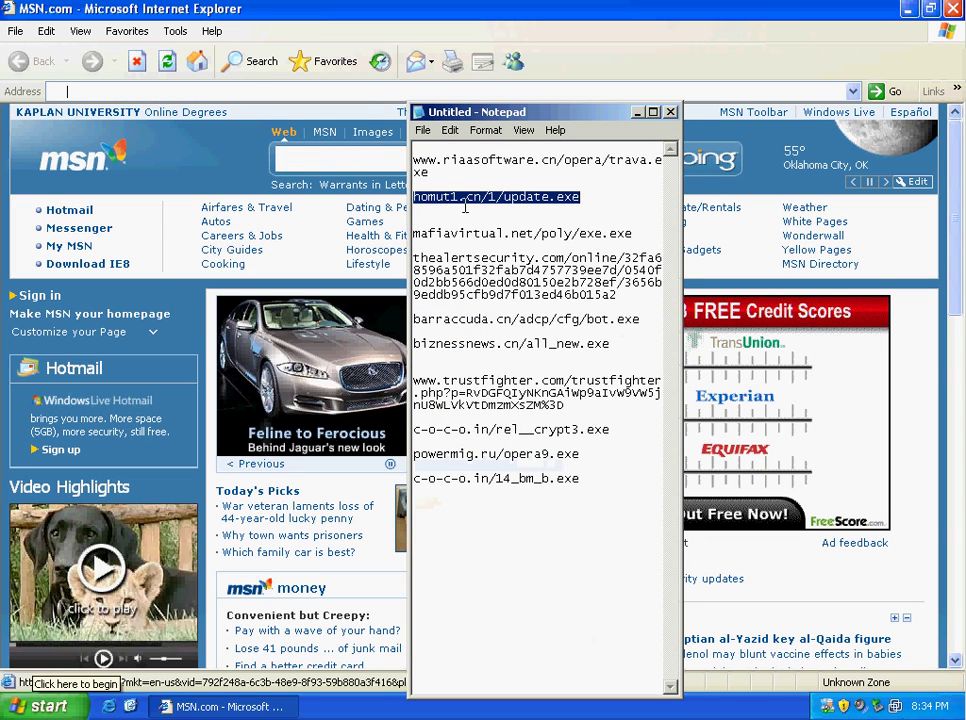
{"action": "right_click", "coordinate": [464, 206]}
{"action": "left_click", "coordinate": [496, 254]}
{"action": "left_click", "coordinate": [200, 91]}
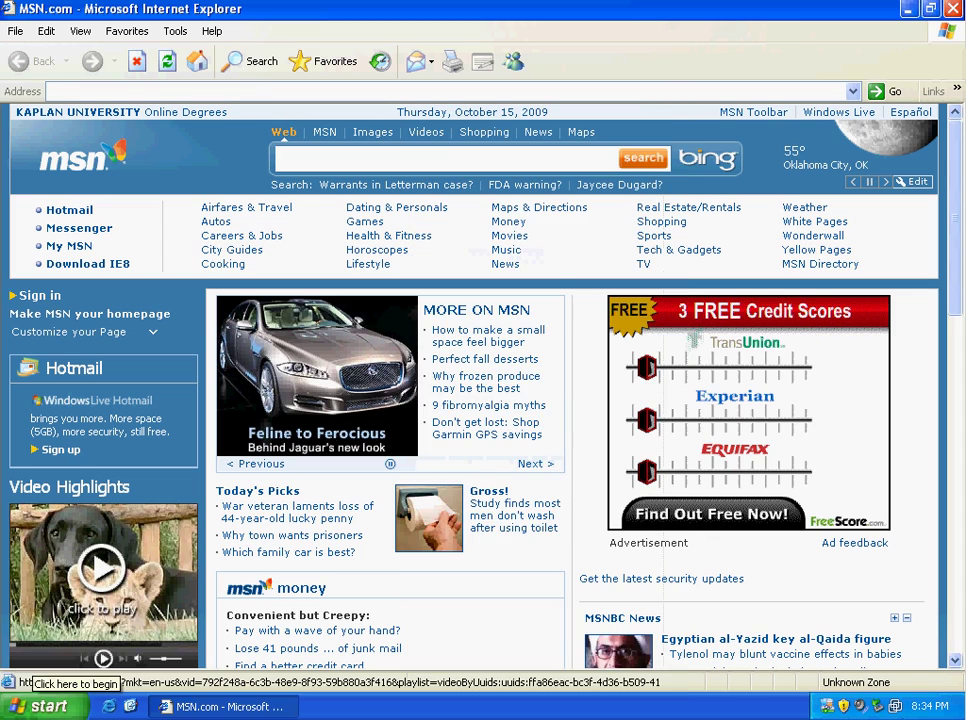
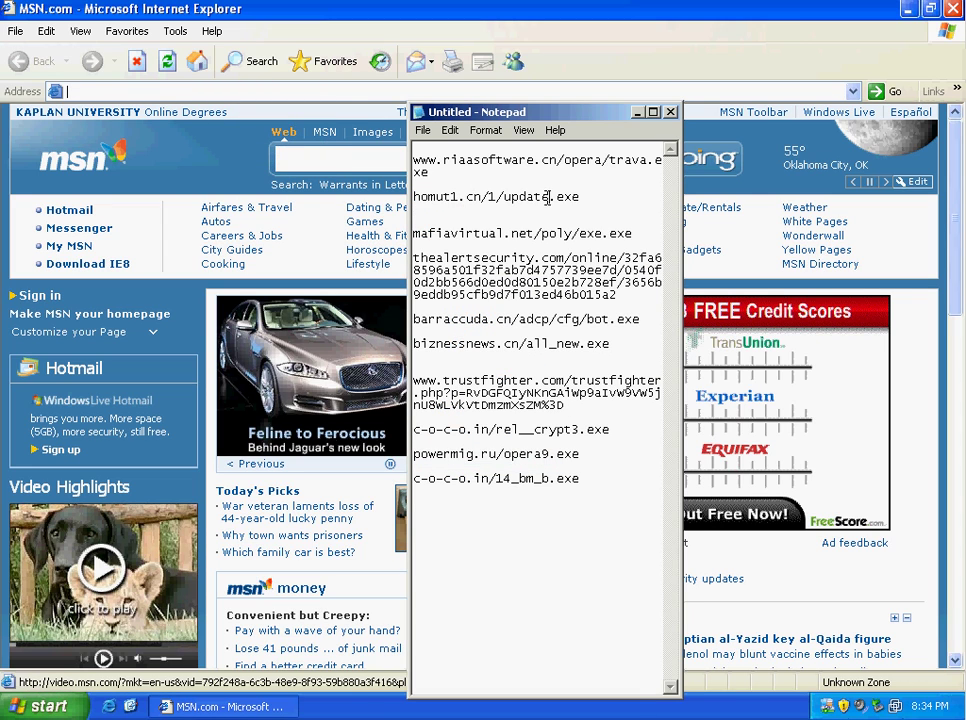
{"action": "double_click", "coordinate": [548, 197]}
{"action": "key", "text": "ctrl+c"}
{"action": "key", "text": "alt+Tab"}
{"action": "key", "text": "ctrl+v"}
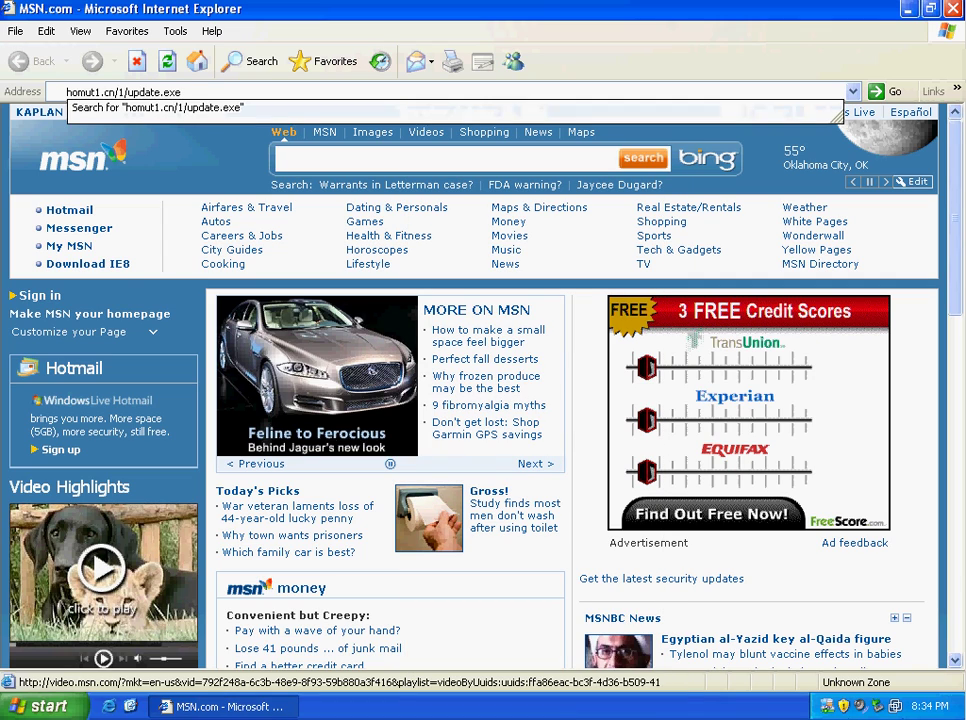
{"action": "key", "text": "Return"}
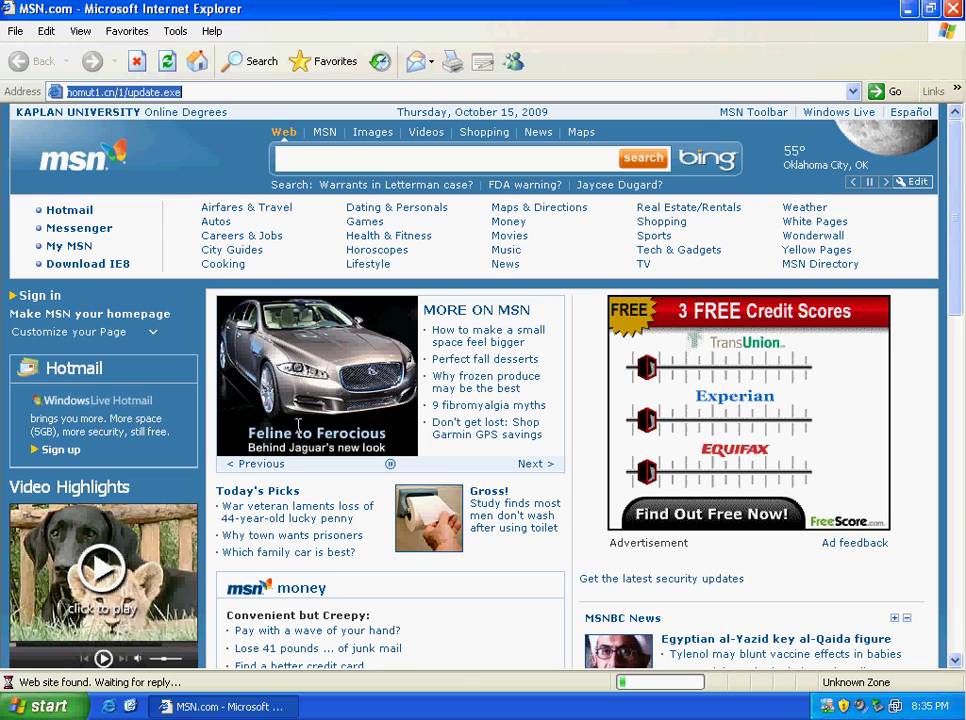
- Run the downloaded update.exe despite its unknown publisher and keep the threat blocked in the Spyware Doctor alert
{"action": "left_click", "coordinate": [453, 367]}
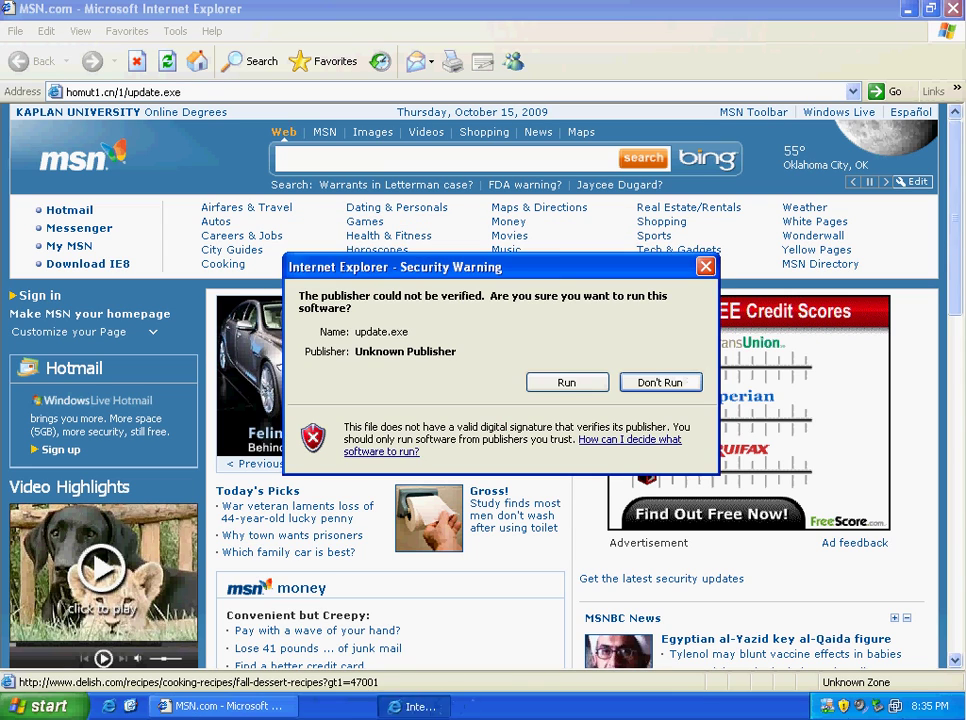
{"action": "left_click", "coordinate": [575, 395]}
{"action": "left_click", "coordinate": [481, 405]}
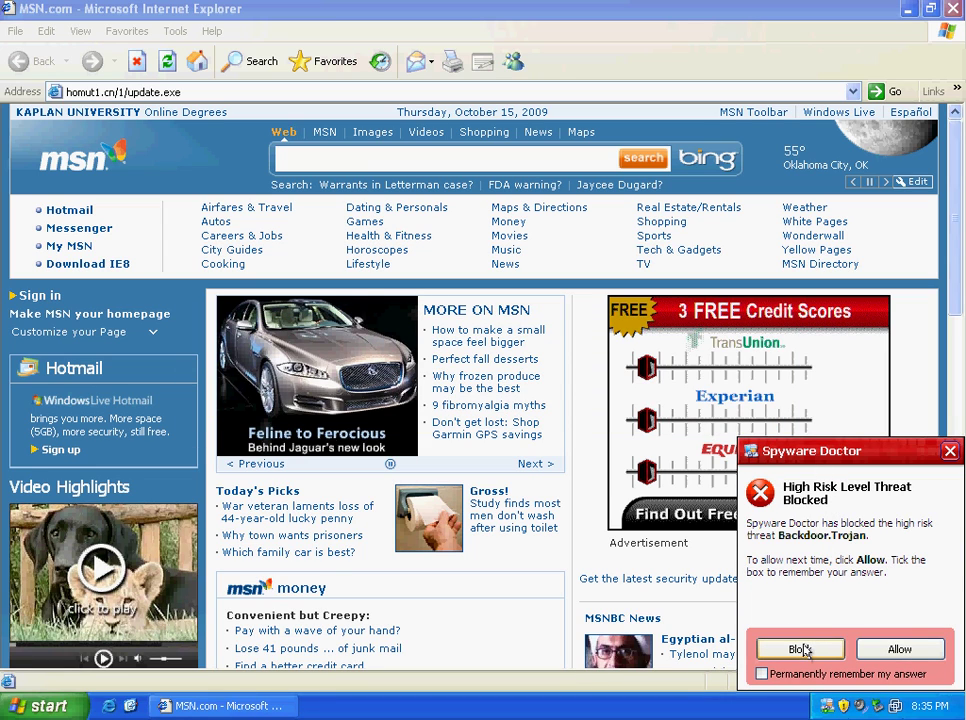
{"action": "left_click", "coordinate": [801, 649]}
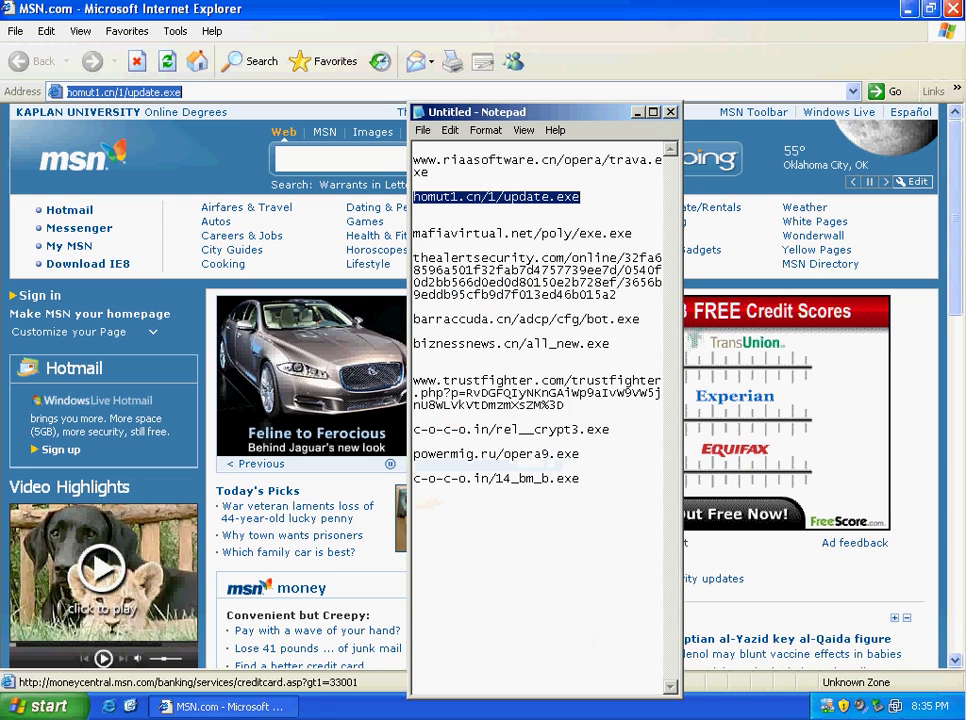
- Copy mafiavirtual.net/poly/exe.exe from the Notepad list and load it in Internet Explorer
{"action": "double_click", "coordinate": [577, 230]}
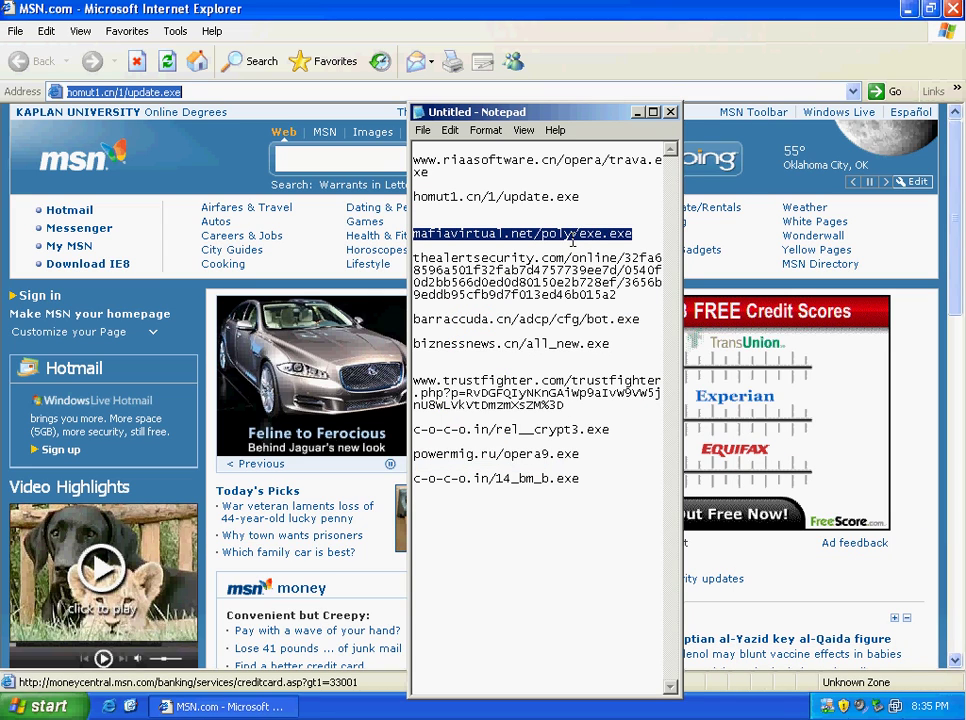
{"action": "key", "text": "ctrl+c"}
{"action": "key", "text": "alt+F4"}
{"action": "key", "text": "ctrl+v"}
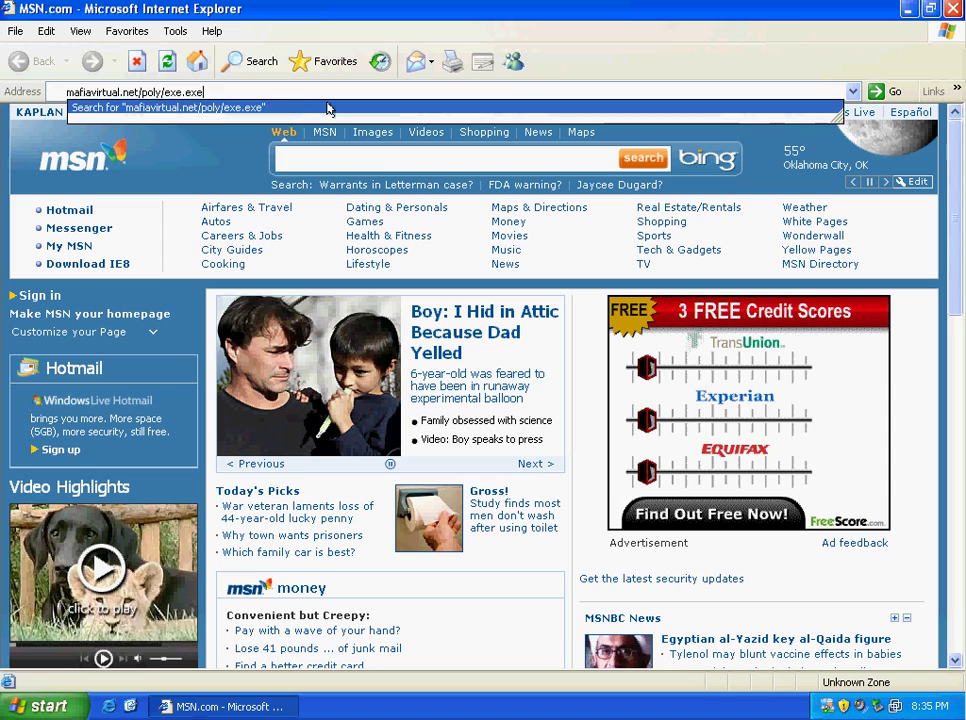
{"action": "key", "text": "Return"}
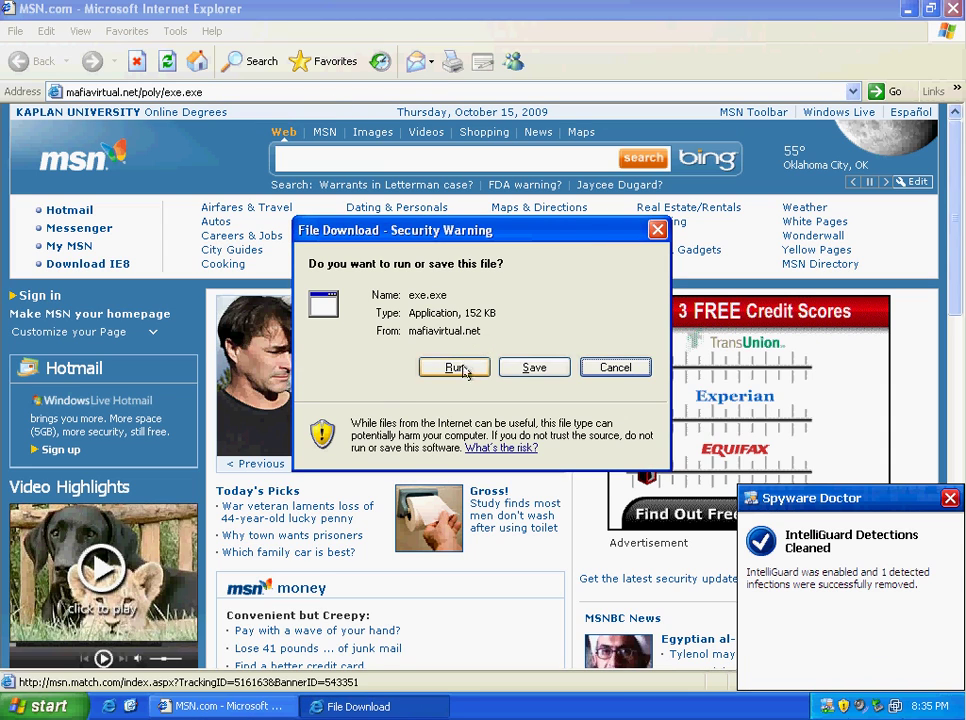
- Run exe.exe from mafiavirtual.net, dismiss the Windows access error and keep the threat blocked in Spyware Doctor
{"action": "left_click", "coordinate": [459, 368]}
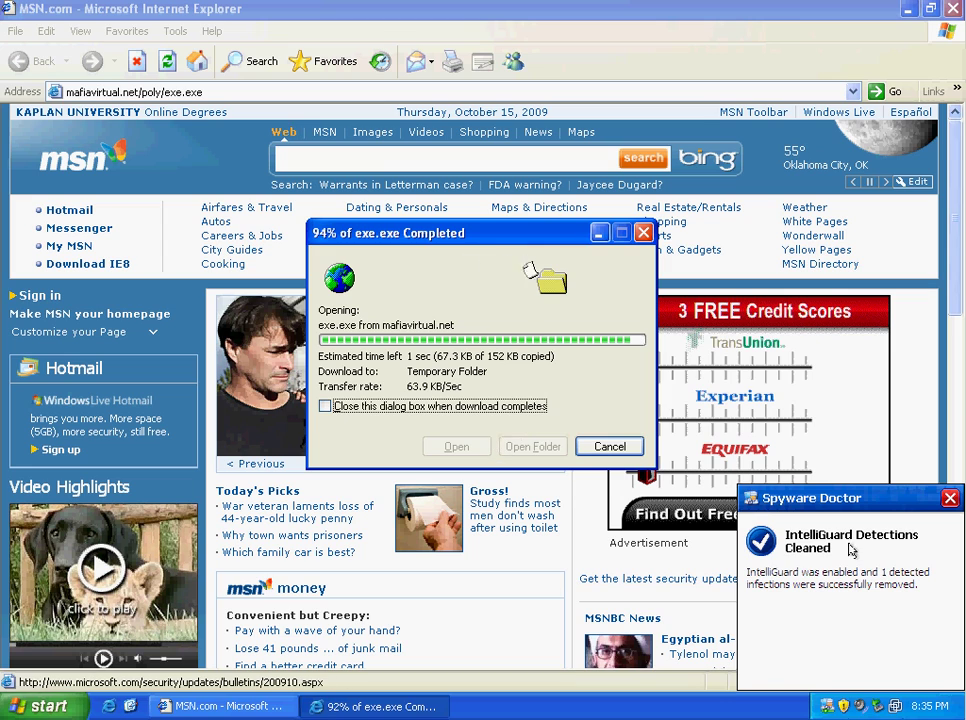
{"action": "left_click", "coordinate": [537, 343]}
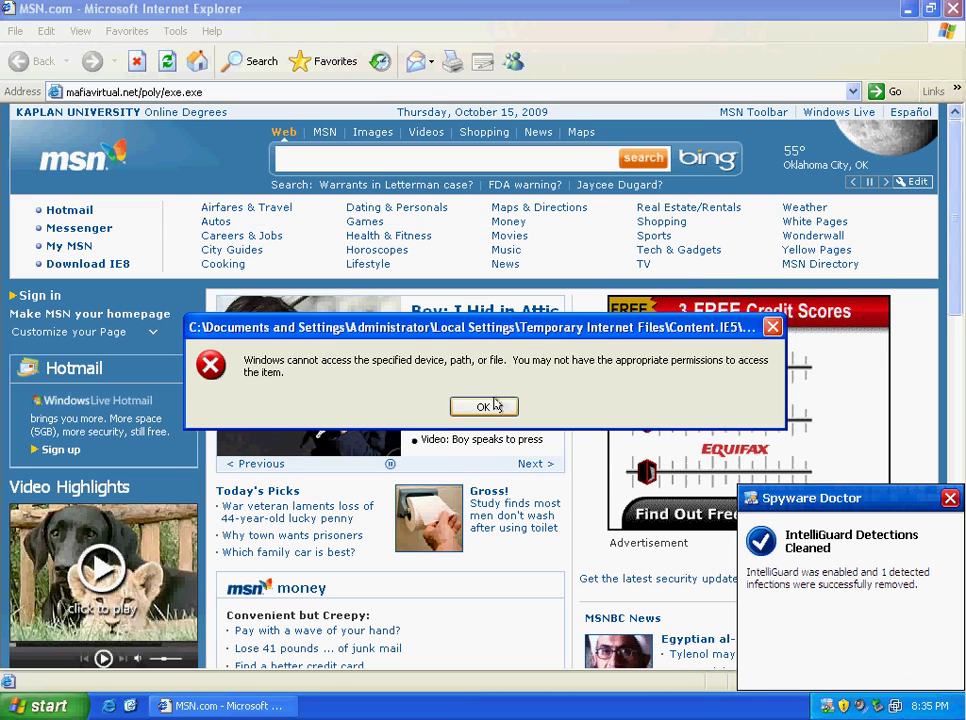
{"action": "left_click", "coordinate": [484, 406]}
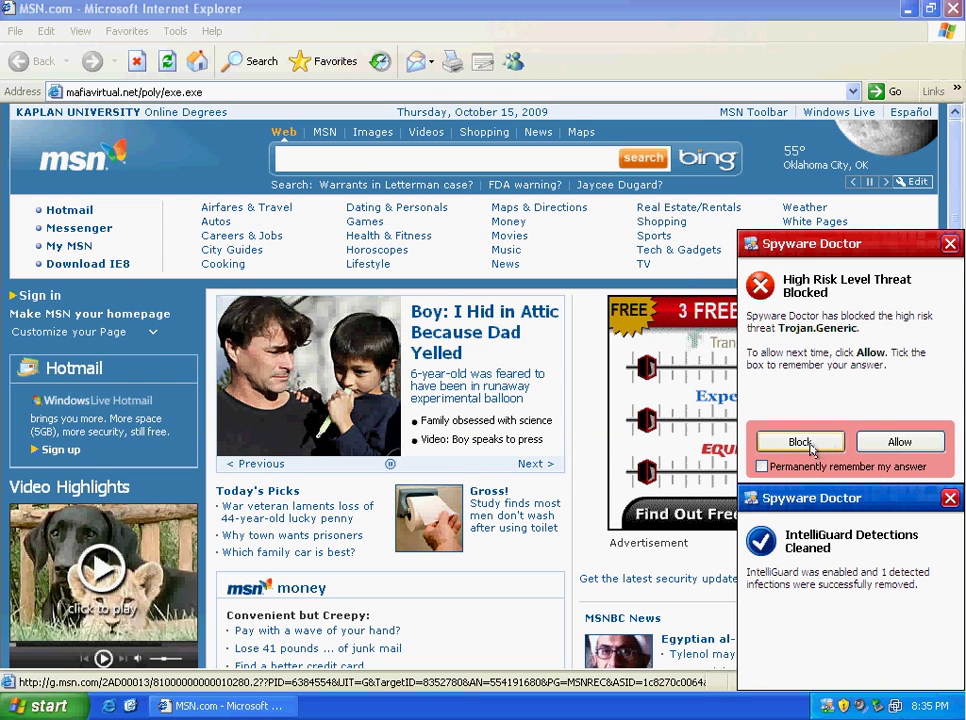
{"action": "left_click", "coordinate": [800, 442]}
- Copy the thealertsecurity.com address from the Notepad list, load it in Internet Explorer and dismiss the remaining Spyware Doctor notification
{"action": "key", "text": "alt+Tab"}
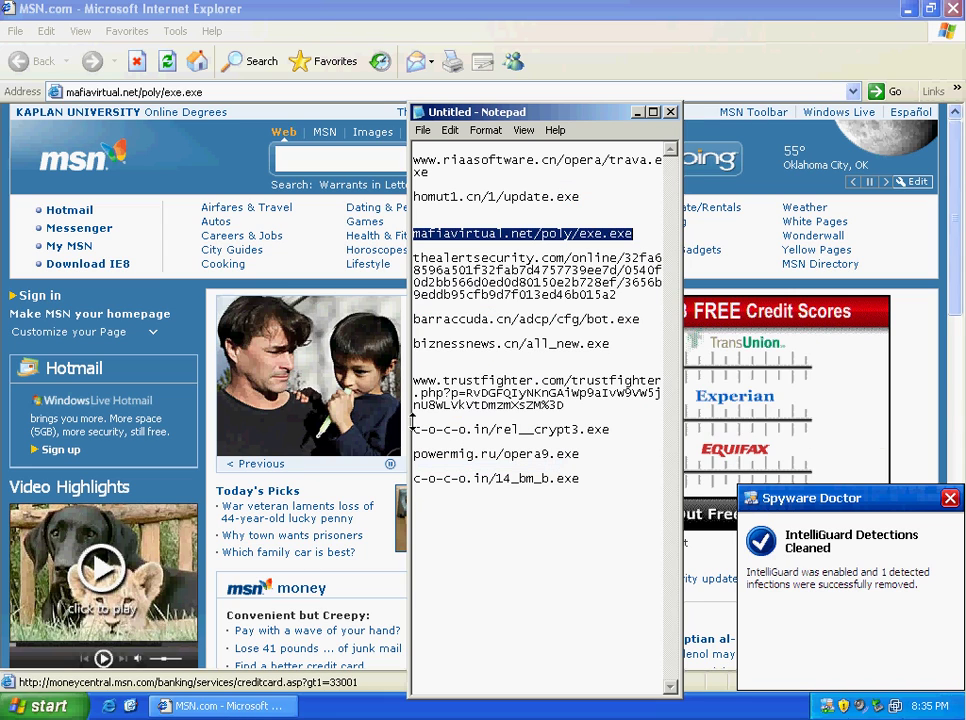
{"action": "double_click", "coordinate": [510, 283]}
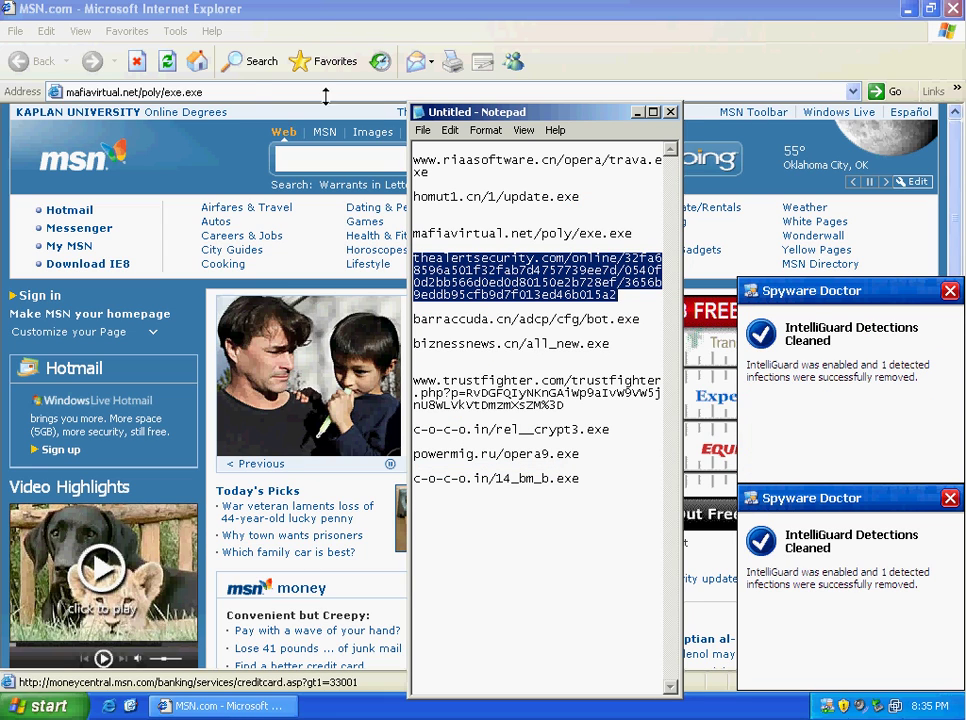
{"action": "key", "text": "ctrl+c"}
{"action": "key", "text": "alt+Tab"}
{"action": "left_click", "coordinate": [231, 91]}
{"action": "key", "text": "ctrl+v"}
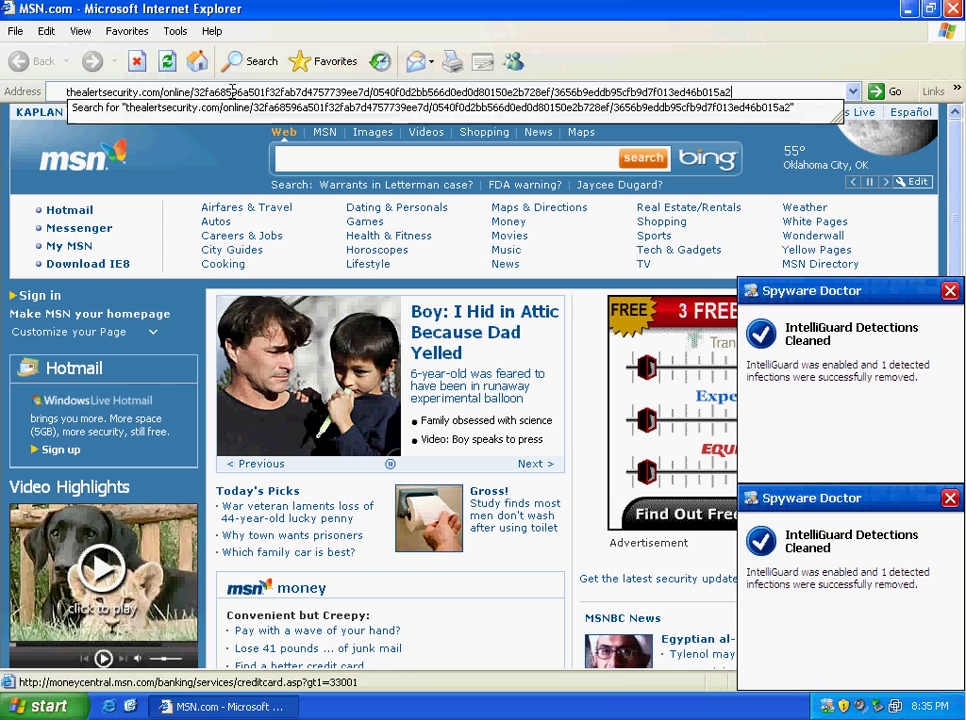
{"action": "key", "text": "Return"}
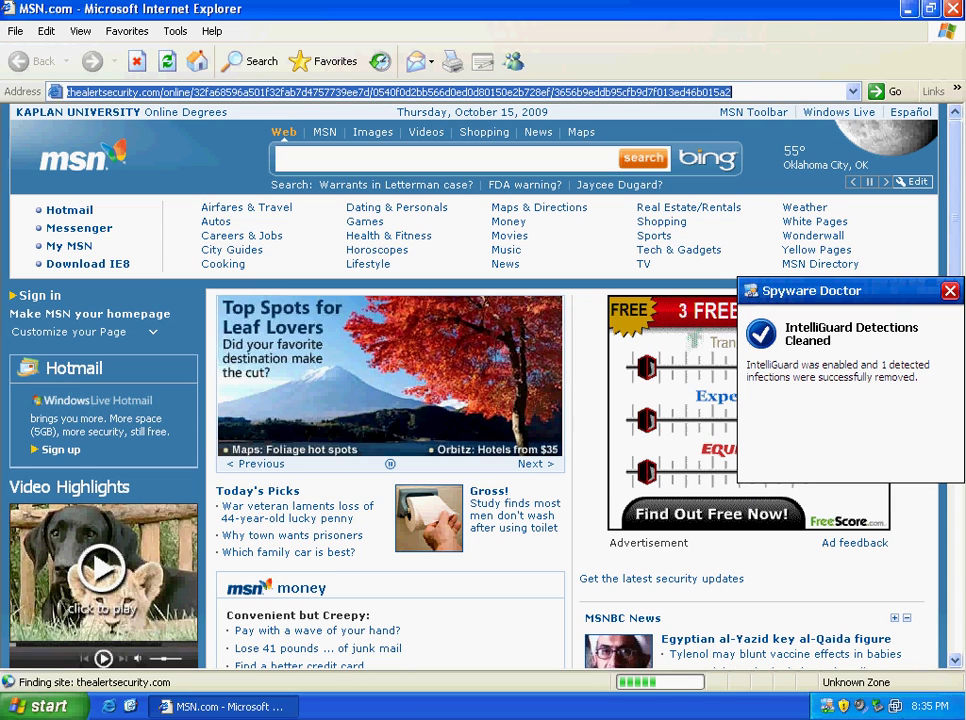
{"action": "left_click", "coordinate": [950, 290]}
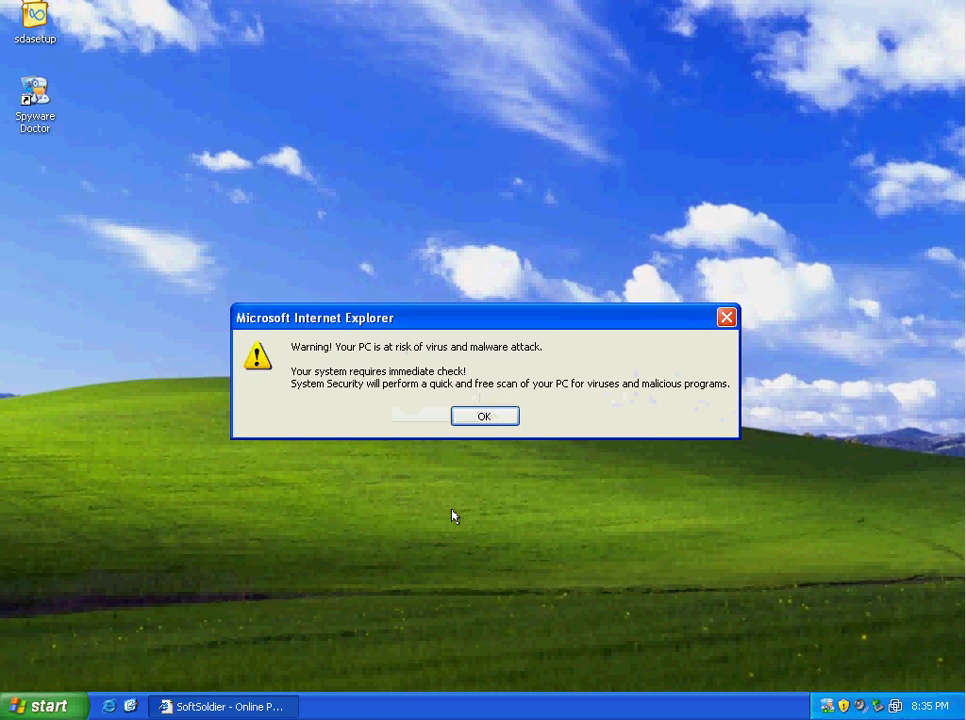
- Dismiss the fake virus warning, accept the Security Alert's Fix Now offer, run setup.exe from sadimufik.com and close the browser
{"action": "left_click", "coordinate": [485, 414]}
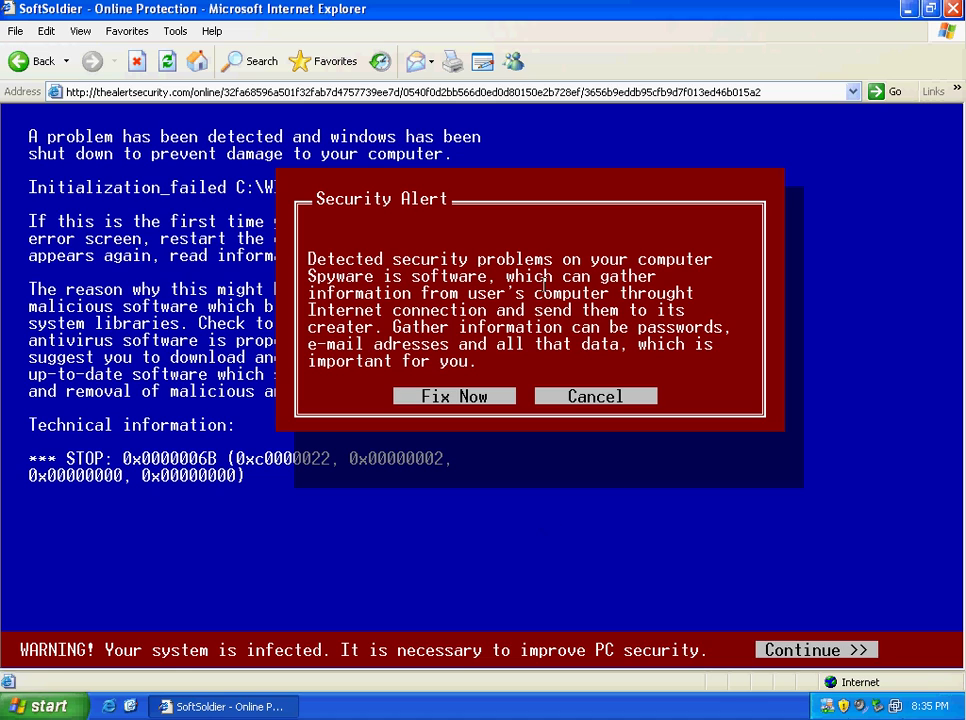
{"action": "left_click", "coordinate": [440, 393]}
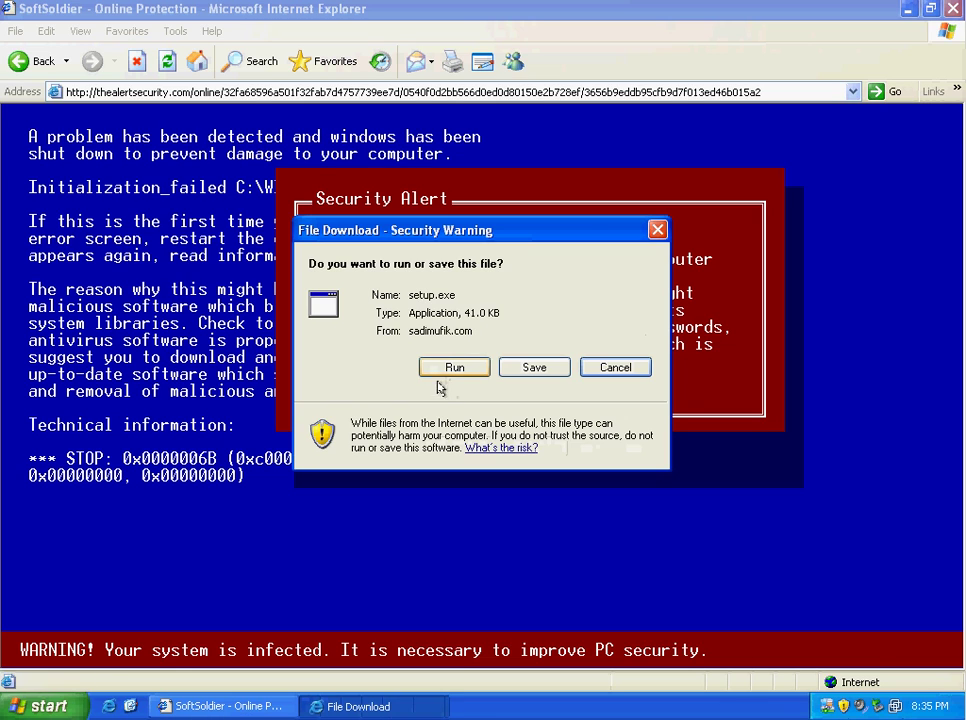
{"action": "left_click", "coordinate": [453, 367]}
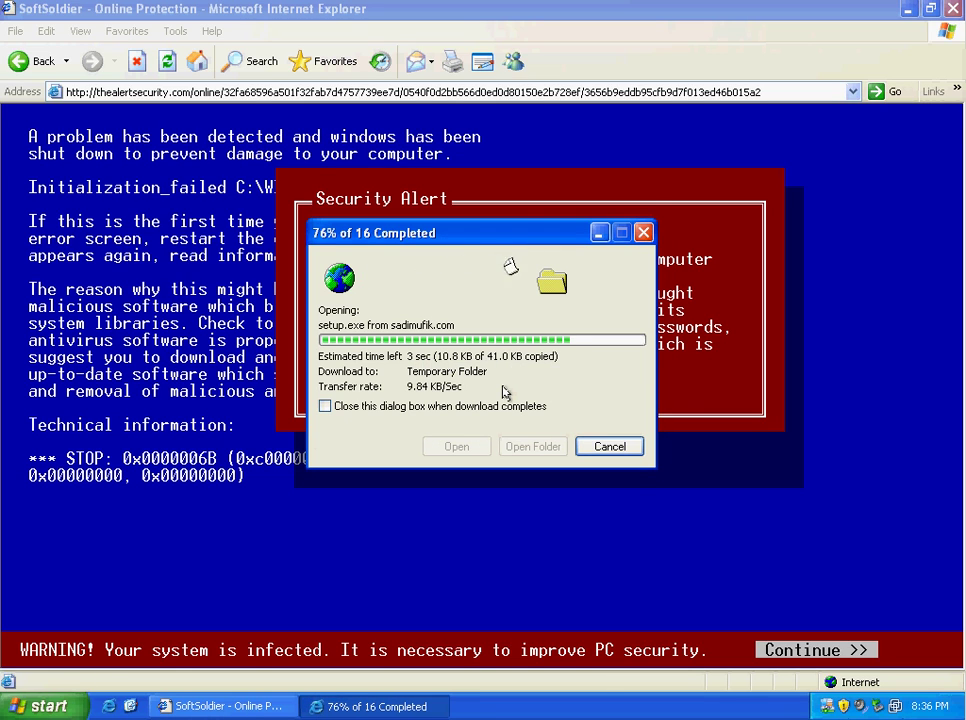
{"action": "left_click", "coordinate": [530, 378]}
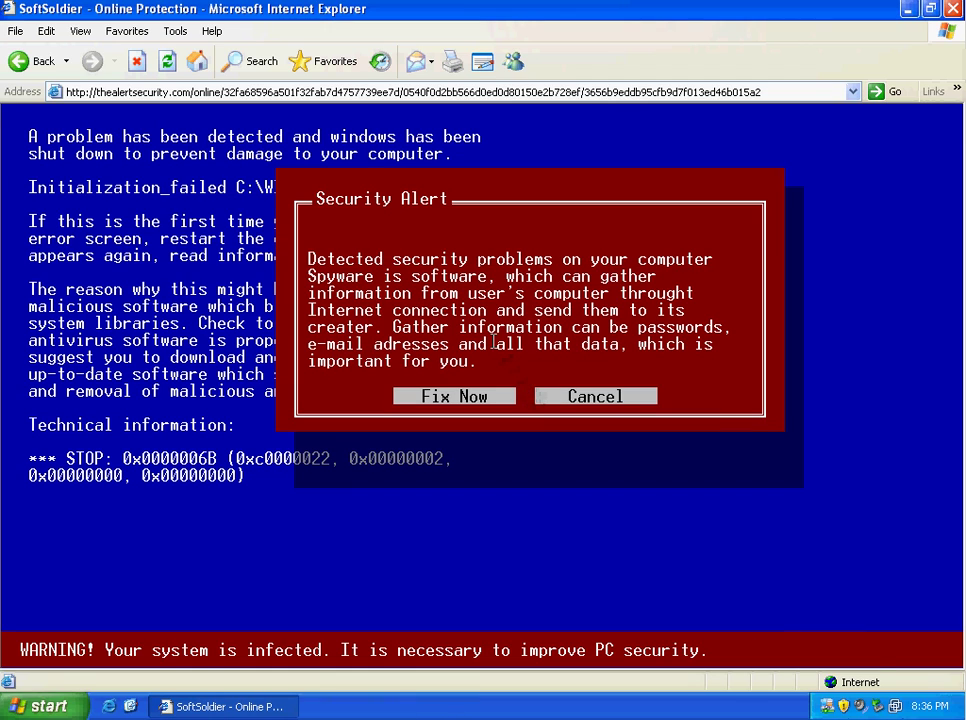
{"action": "left_click", "coordinate": [953, 9]}
{"action": "left_click", "coordinate": [472, 420]}
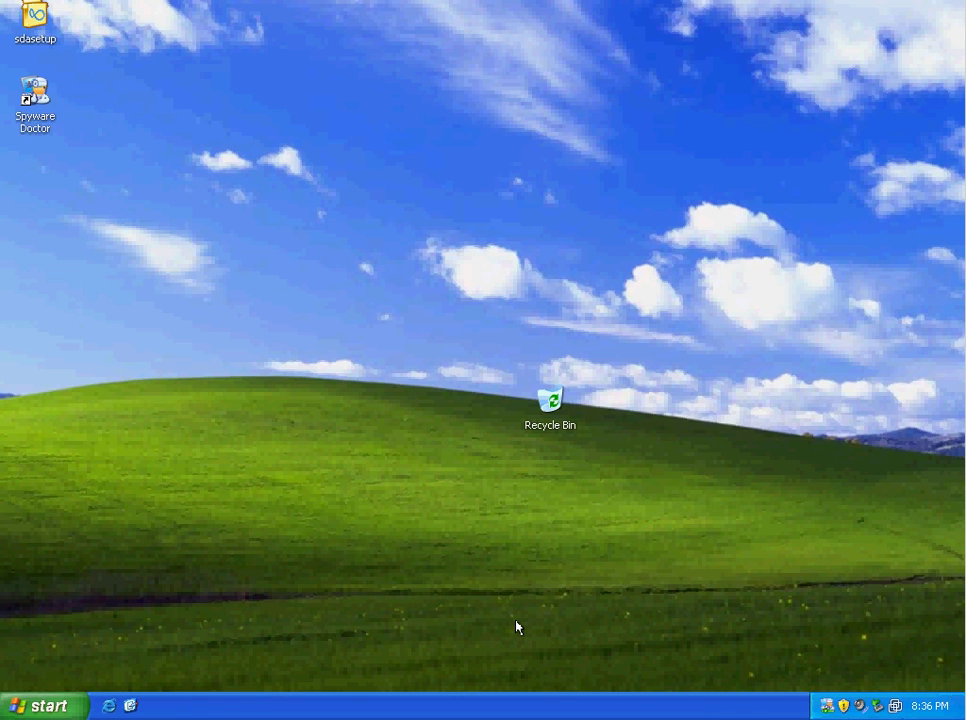
- Request Task Manager, copy the thealertsecurity.com address from Notepad again and minimize Notepad
{"action": "right_click", "coordinate": [475, 700]}
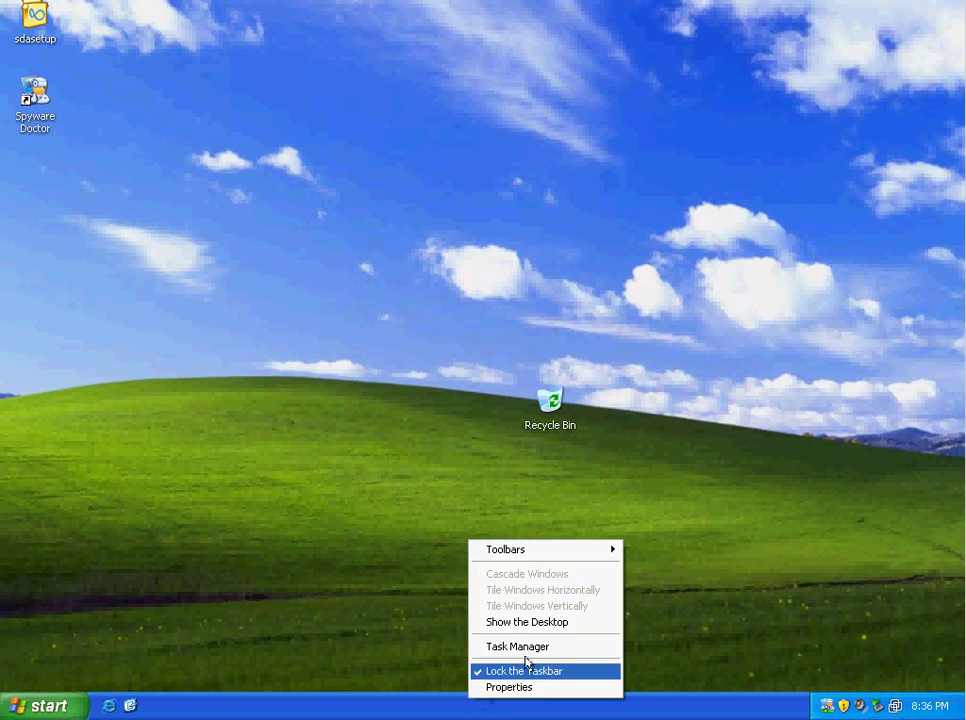
{"action": "left_click", "coordinate": [517, 645]}
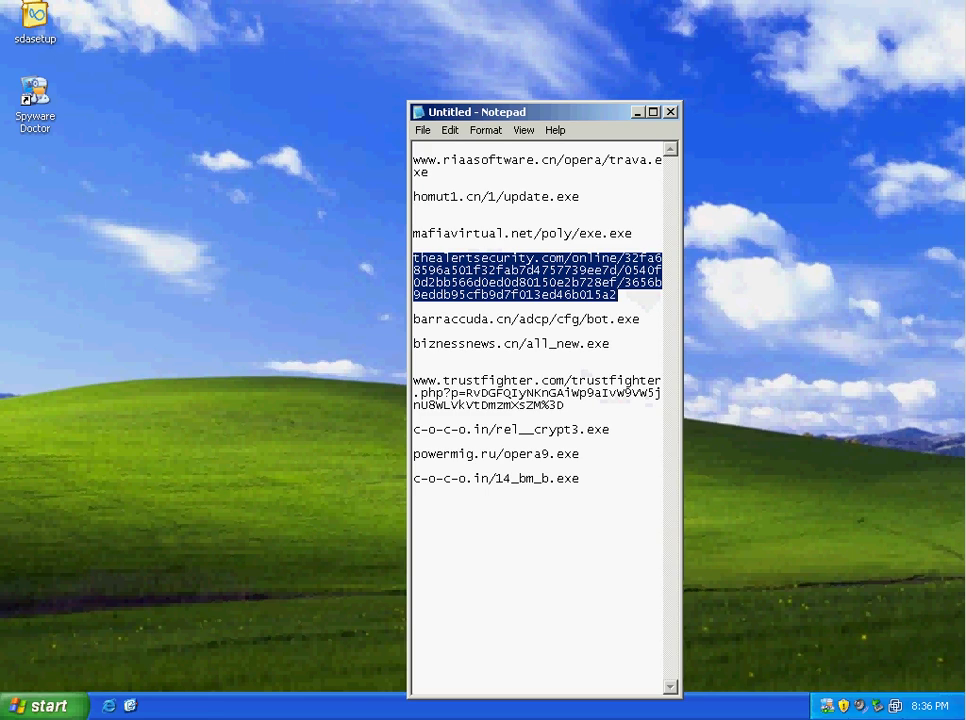
{"action": "right_click", "coordinate": [532, 270]}
{"action": "left_click", "coordinate": [565, 323]}
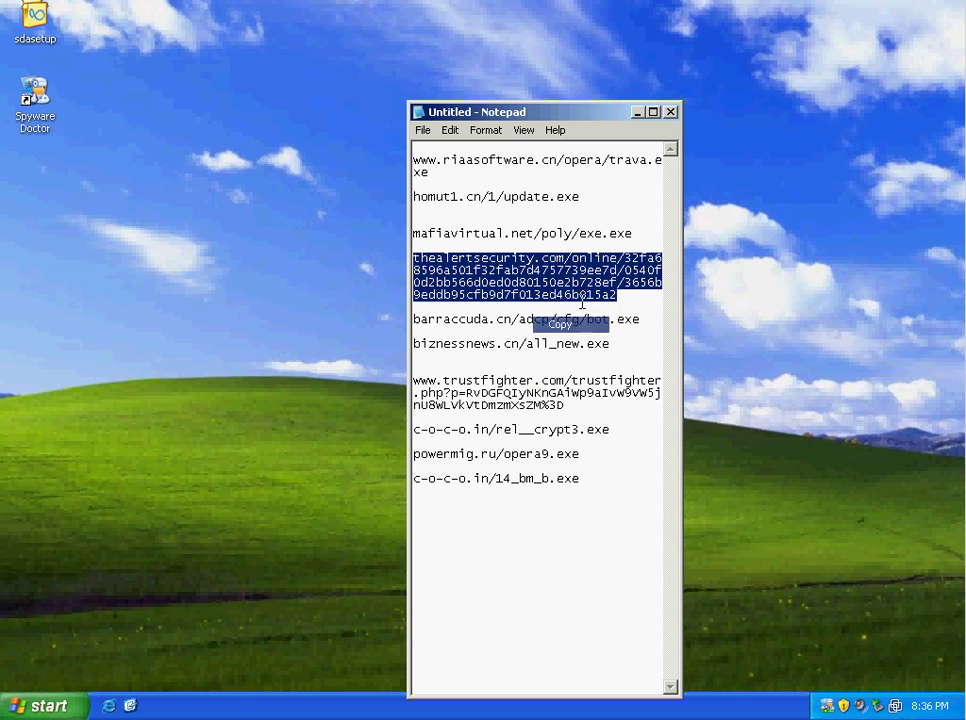
{"action": "left_click", "coordinate": [636, 112]}
- Open Task Manager, sort the running processes by highest CPU usage and select setup[1].exe
{"action": "right_click", "coordinate": [341, 704]}
{"action": "left_click", "coordinate": [390, 655]}
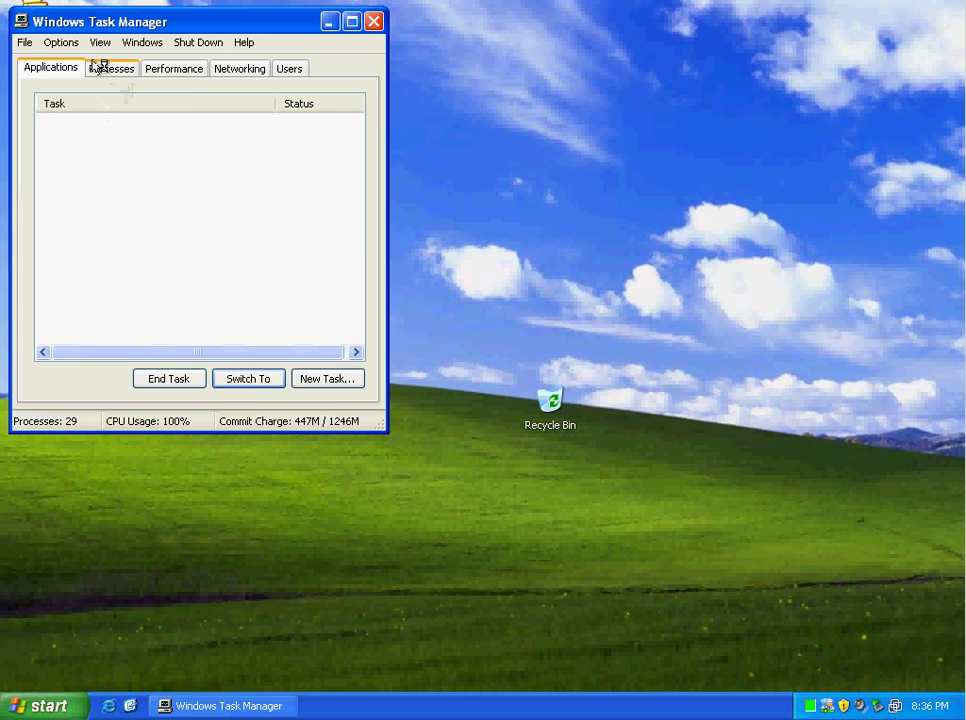
{"action": "left_click", "coordinate": [100, 67]}
{"action": "left_click", "coordinate": [256, 103]}
{"action": "left_click", "coordinate": [256, 103]}
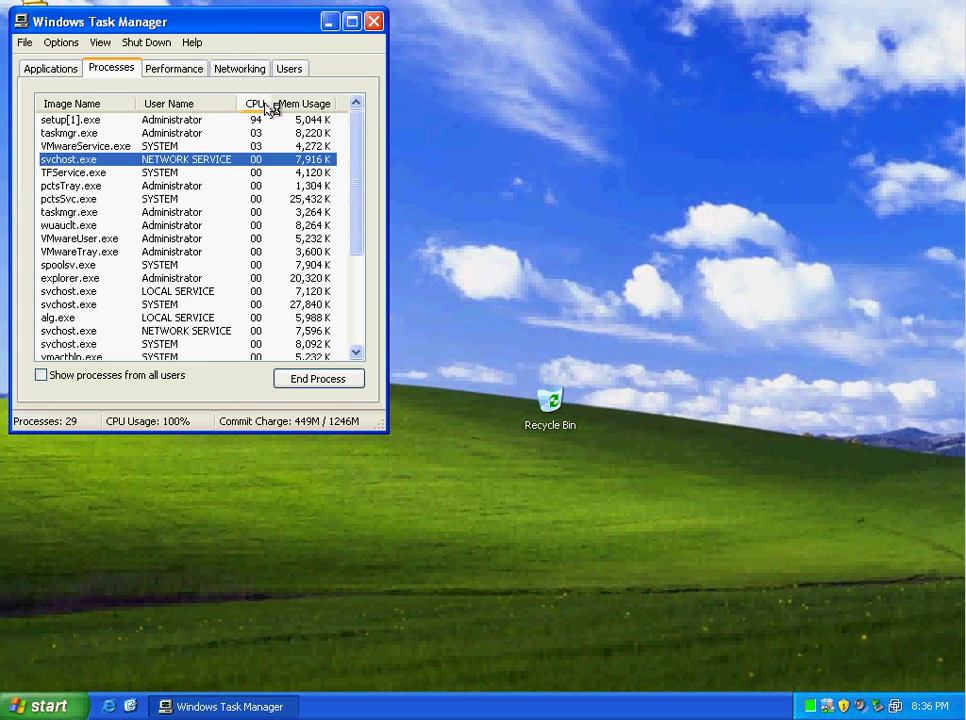
{"action": "left_click", "coordinate": [80, 120]}
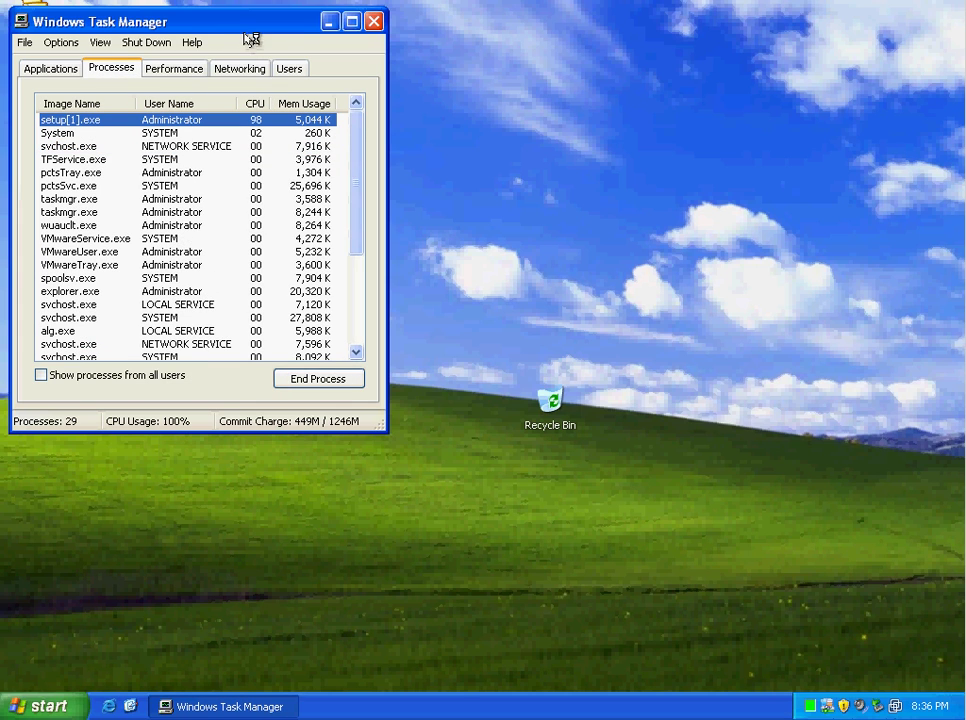
- Select setup[1].exe in Task Manager's process list and position the Task Manager window beside the SoftSoldier installer
{"action": "left_click_drag", "start_coordinate": [236, 24], "coordinate": [623, 110]}
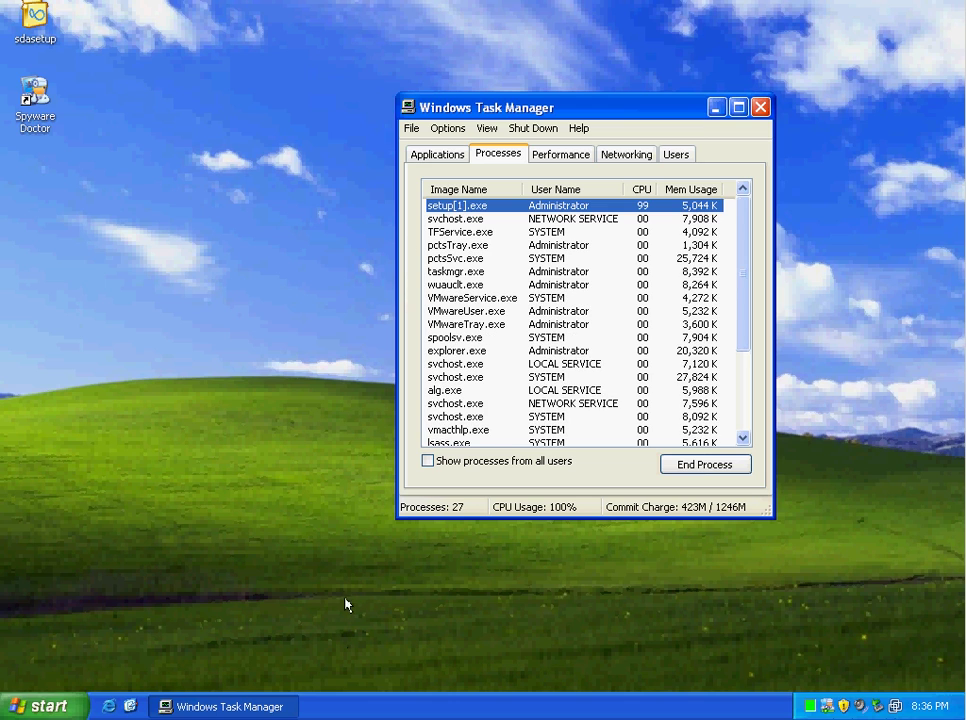
{"action": "key", "text": "super"}
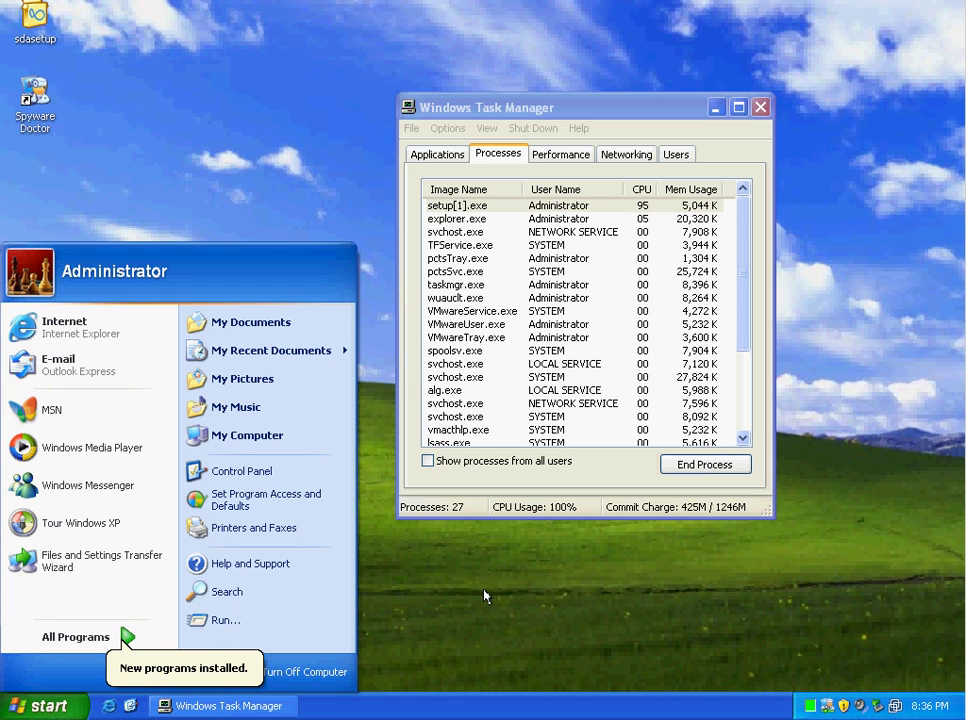
{"action": "left_click", "coordinate": [492, 595]}
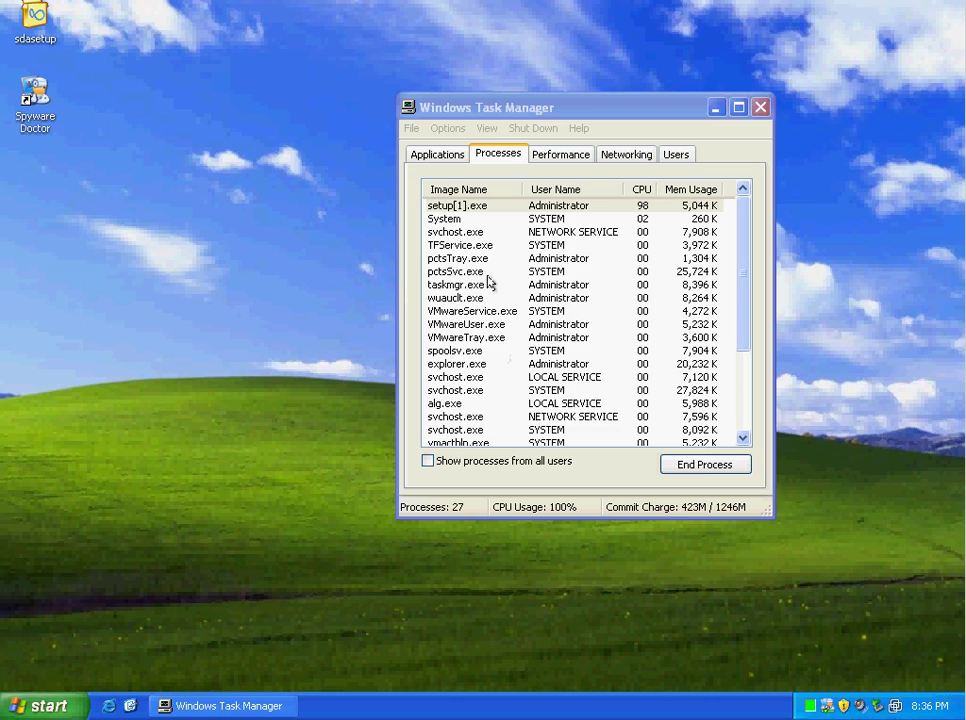
{"action": "left_click", "coordinate": [460, 206]}
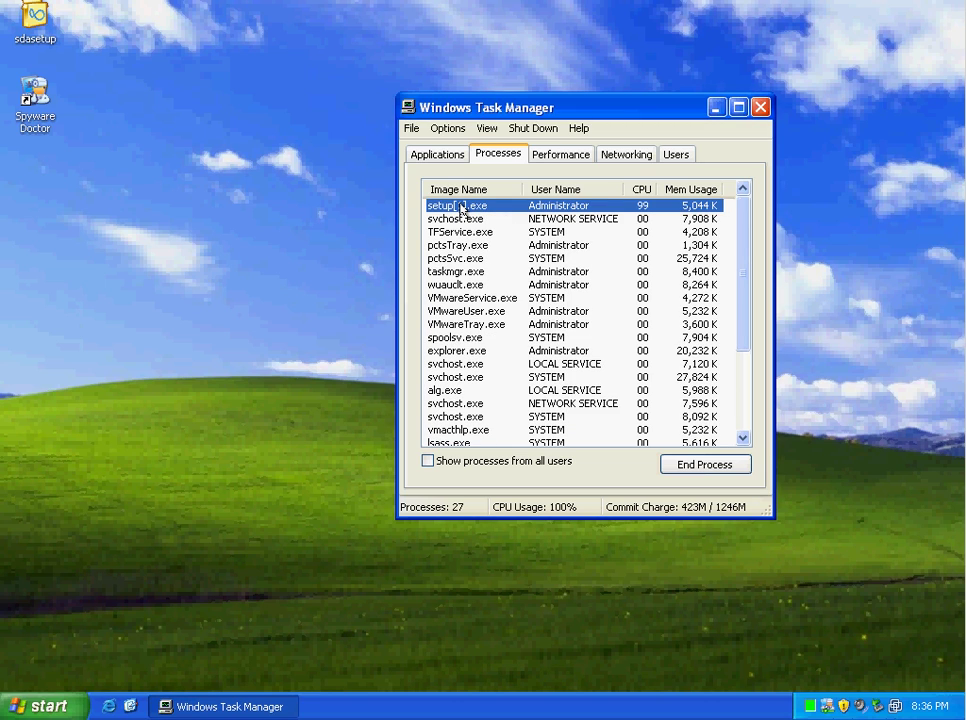
{"action": "left_click_drag", "start_coordinate": [200, 274], "coordinate": [718, 586]}
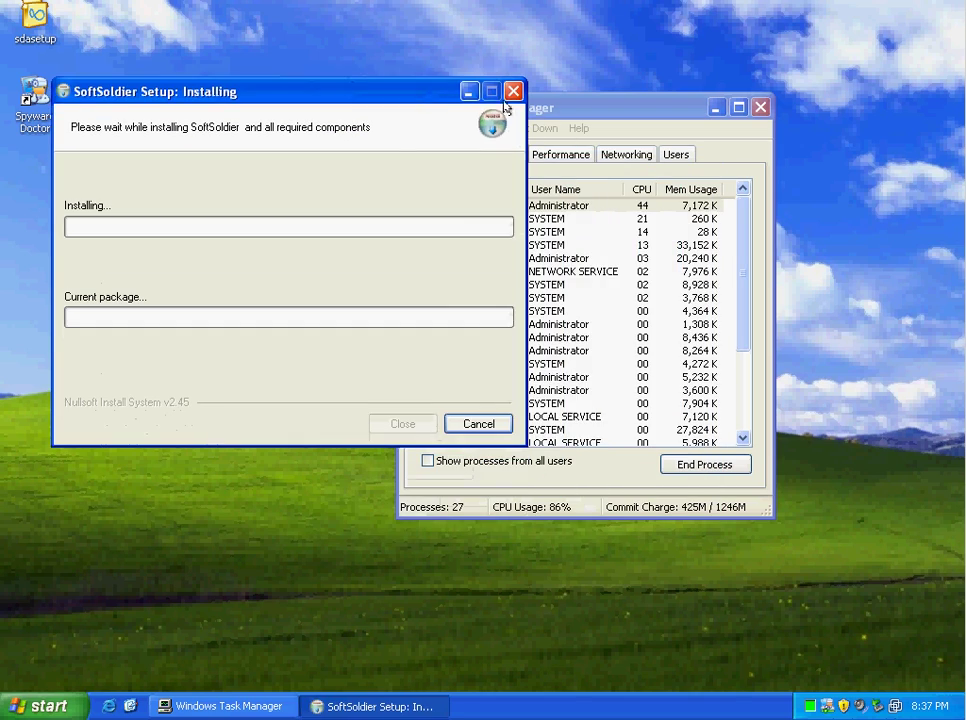
{"action": "left_click", "coordinate": [566, 105]}
{"action": "left_click_drag", "start_coordinate": [566, 105], "coordinate": [719, 76]}
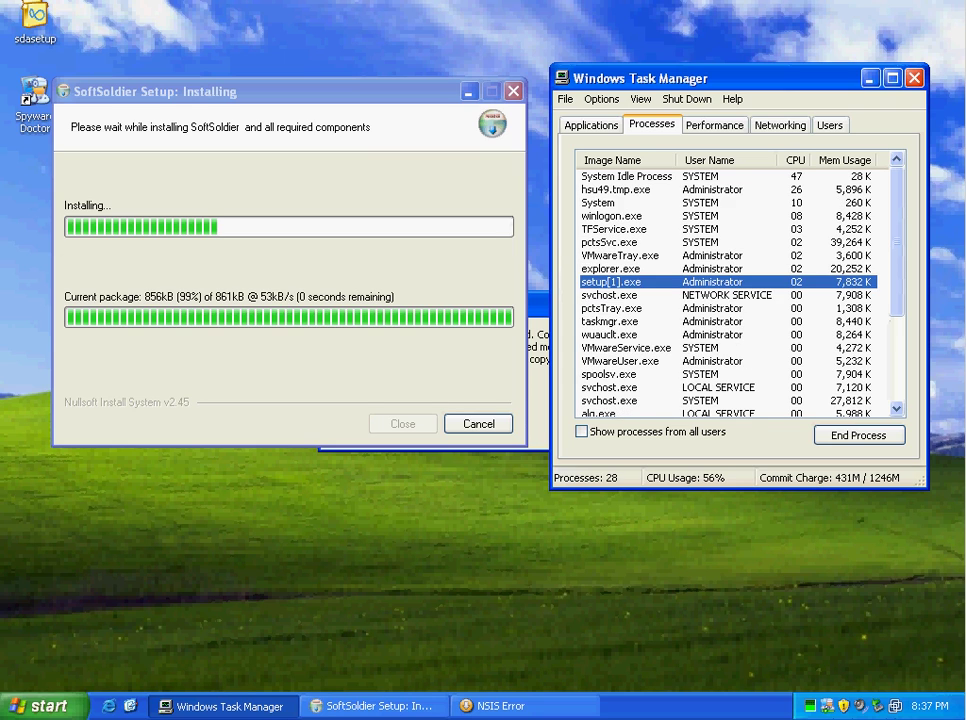
- Move the NSIS Error message clear of the other windows, dismiss it and block Application.Maybe_RogueAV in the Spyware Doctor alert
{"action": "left_click_drag", "start_coordinate": [530, 405], "coordinate": [465, 632]}
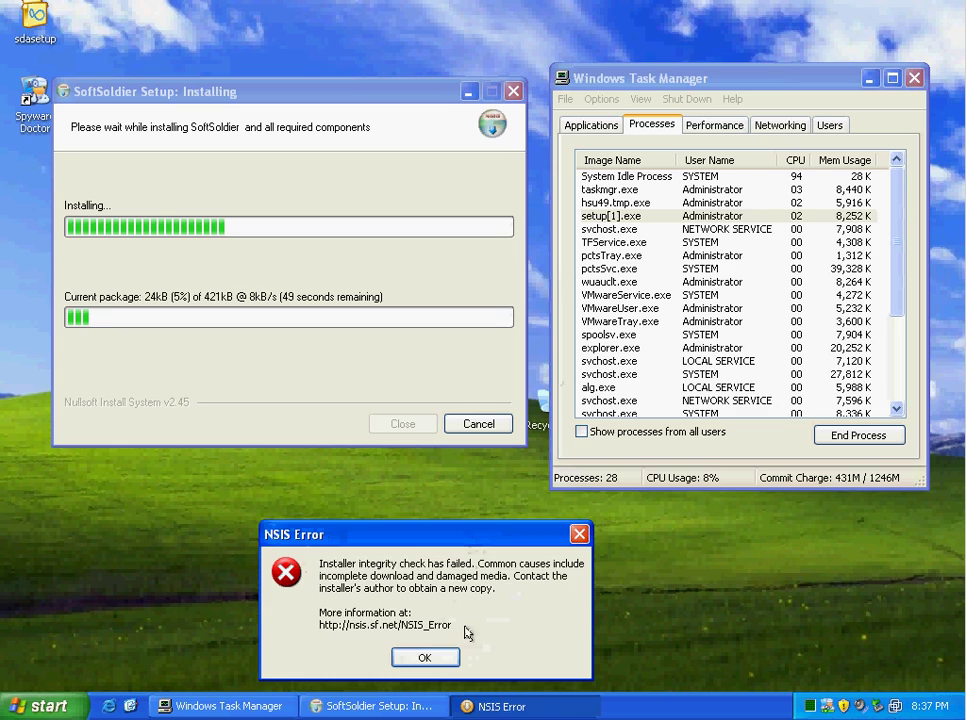
{"action": "left_click", "coordinate": [424, 657]}
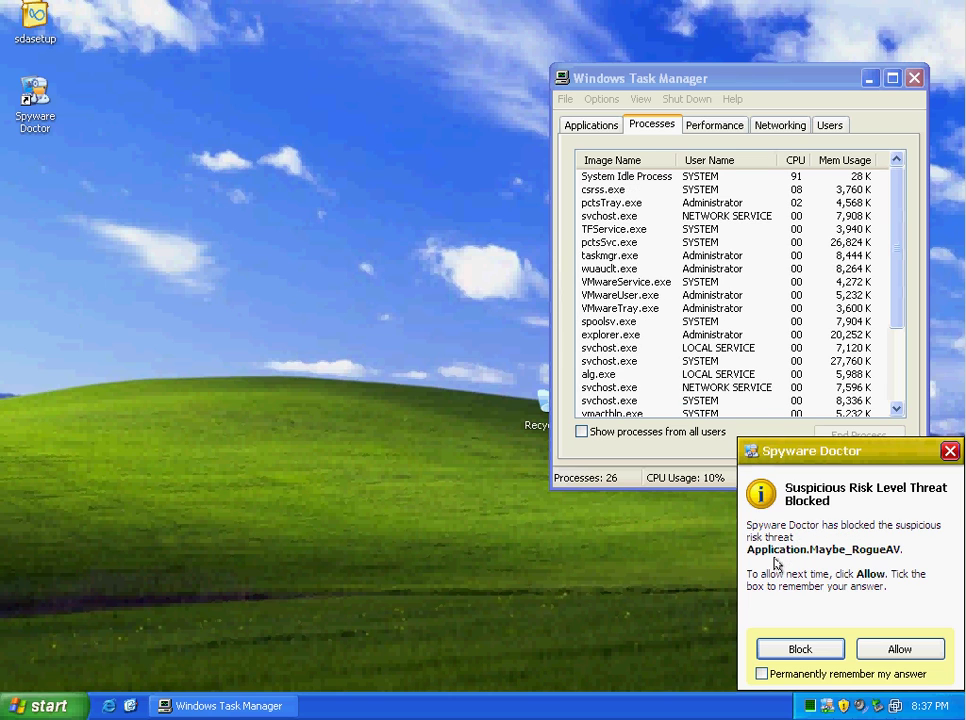
{"action": "left_click", "coordinate": [795, 650]}
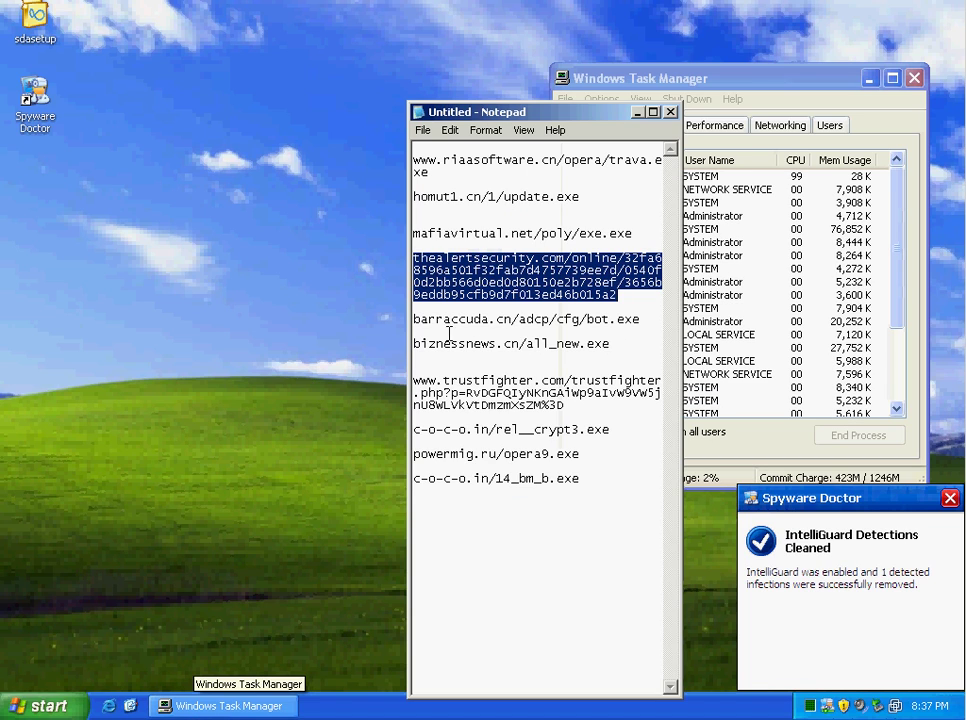
- Copy the barraccuda.cn/adcp/cfg/bot.exe address from the Notepad list and minimize Notepad
{"action": "left_click_drag", "start_coordinate": [414, 319], "coordinate": [640, 319]}
{"action": "right_click", "coordinate": [489, 318]}
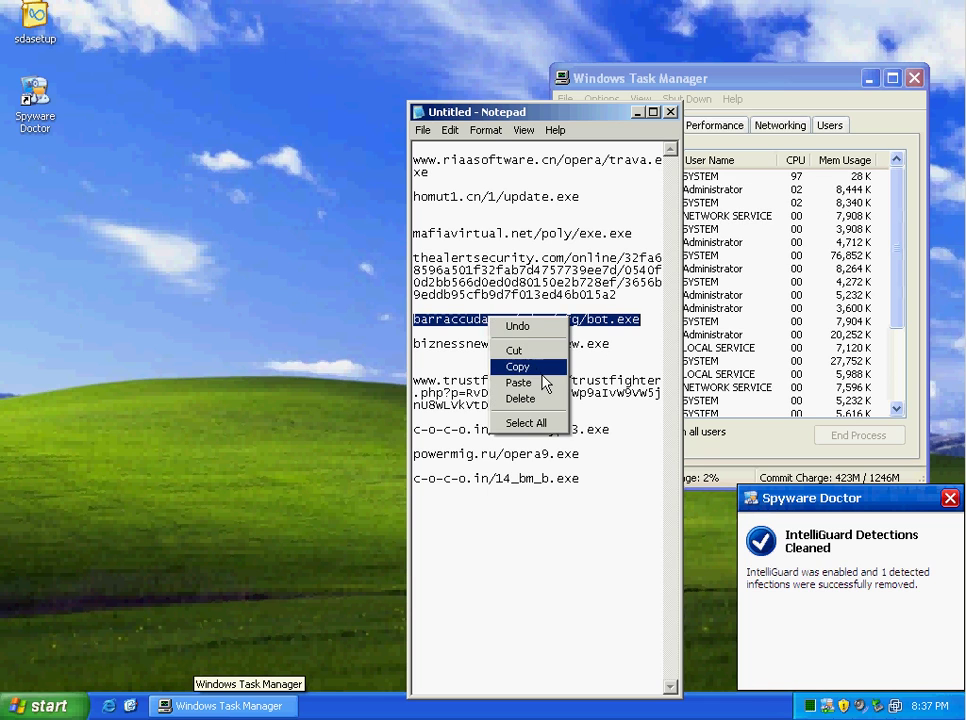
{"action": "left_click", "coordinate": [518, 367]}
{"action": "left_click", "coordinate": [637, 111]}
- Launch Internet Explorer and minimize Task Manager so that it does not cover the browser
{"action": "left_click", "coordinate": [70, 706]}
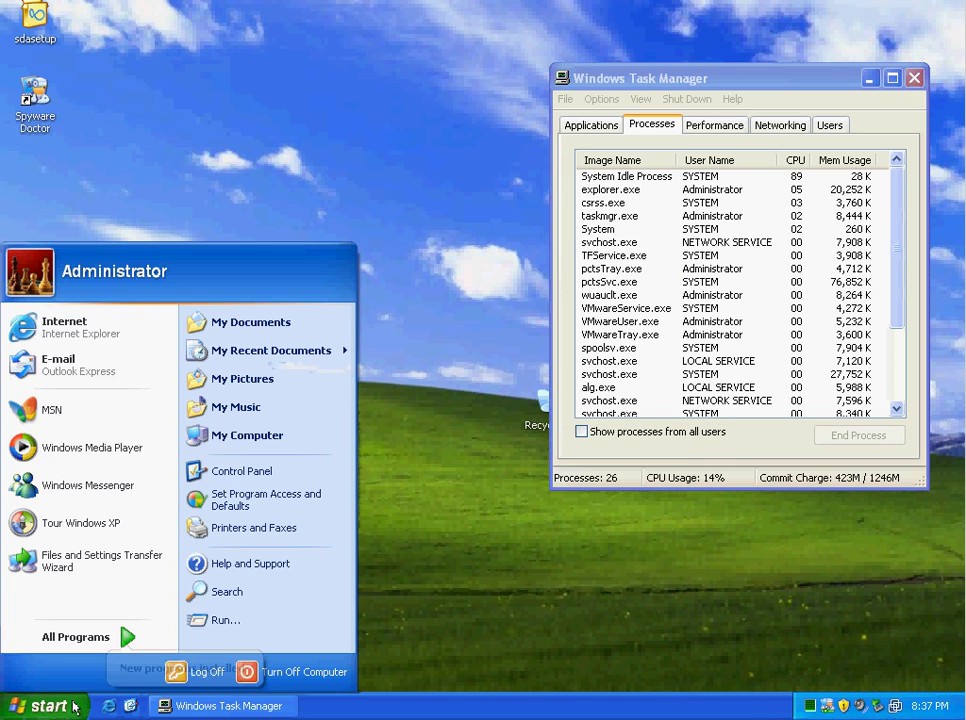
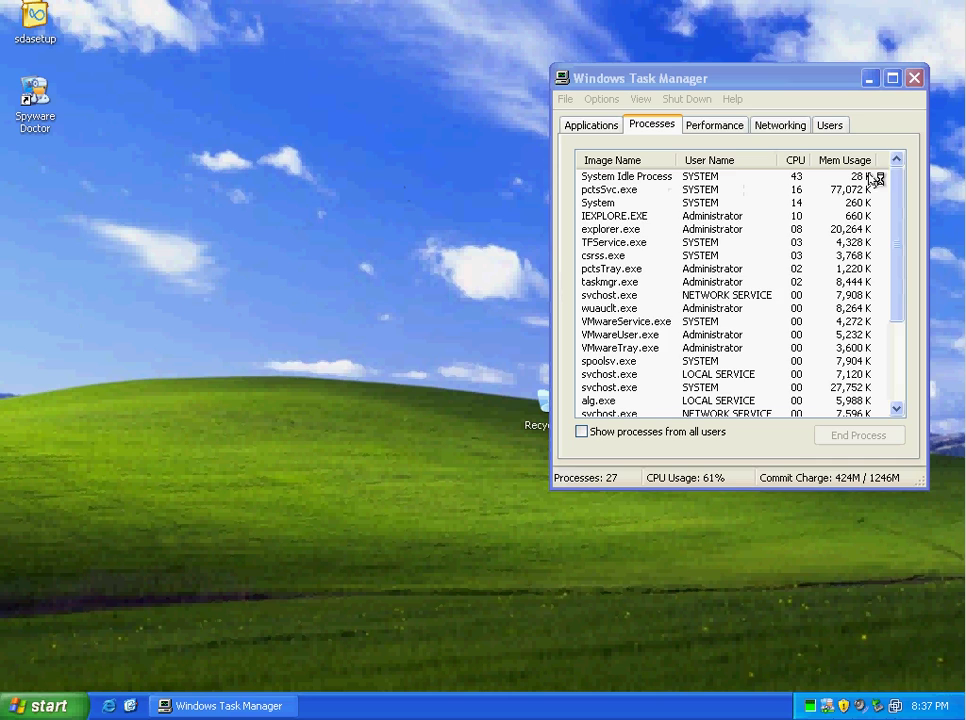
{"action": "left_click", "coordinate": [869, 78]}
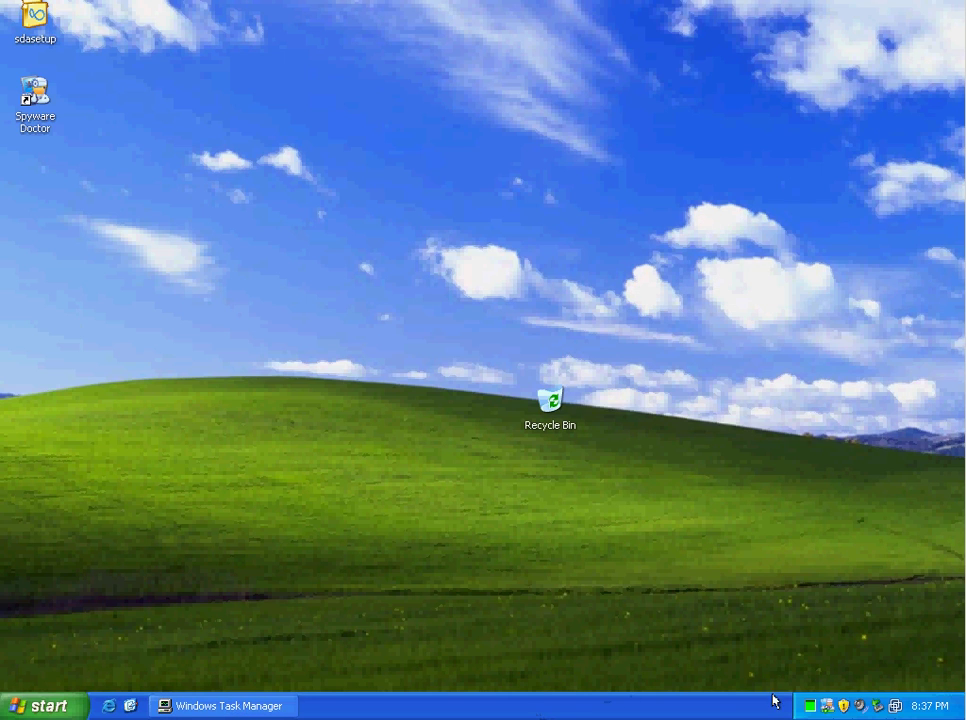
{"action": "double_click", "coordinate": [810, 709]}
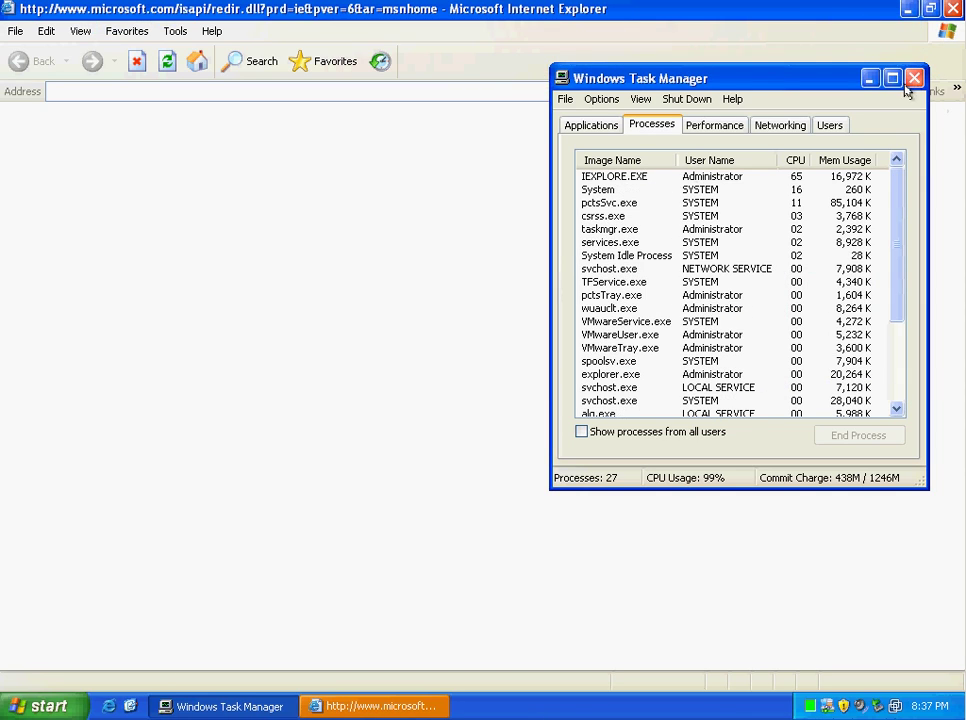
{"action": "left_click", "coordinate": [914, 78]}
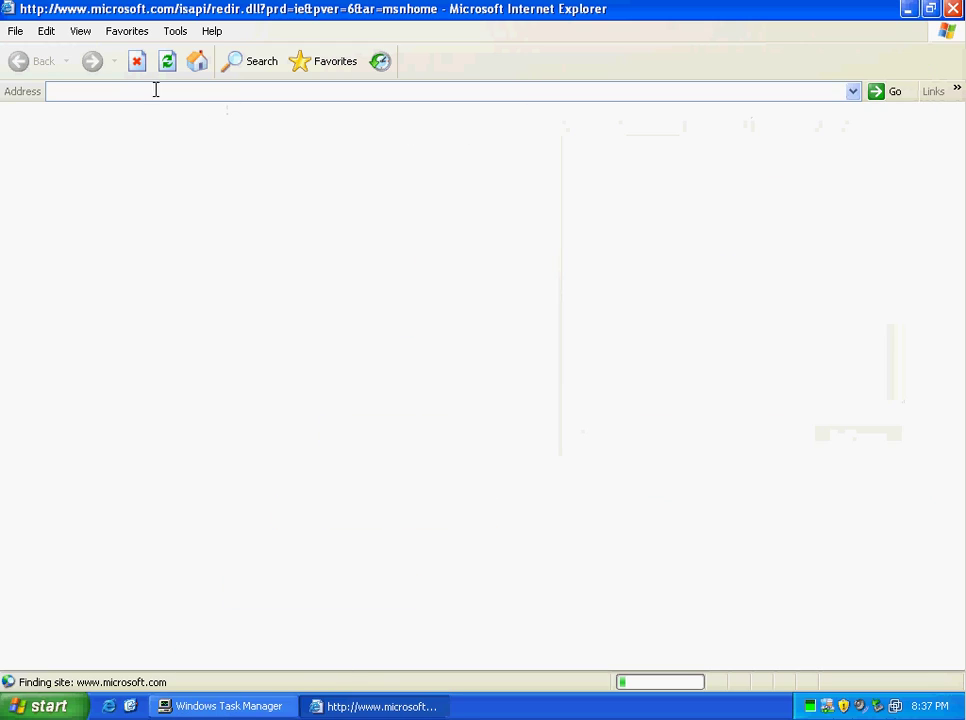
- Stop the home page from loading, go to barraccuda.cn/adcp/cfg/bot.exe and choose to run the downloaded file
{"action": "left_click", "coordinate": [137, 62]}
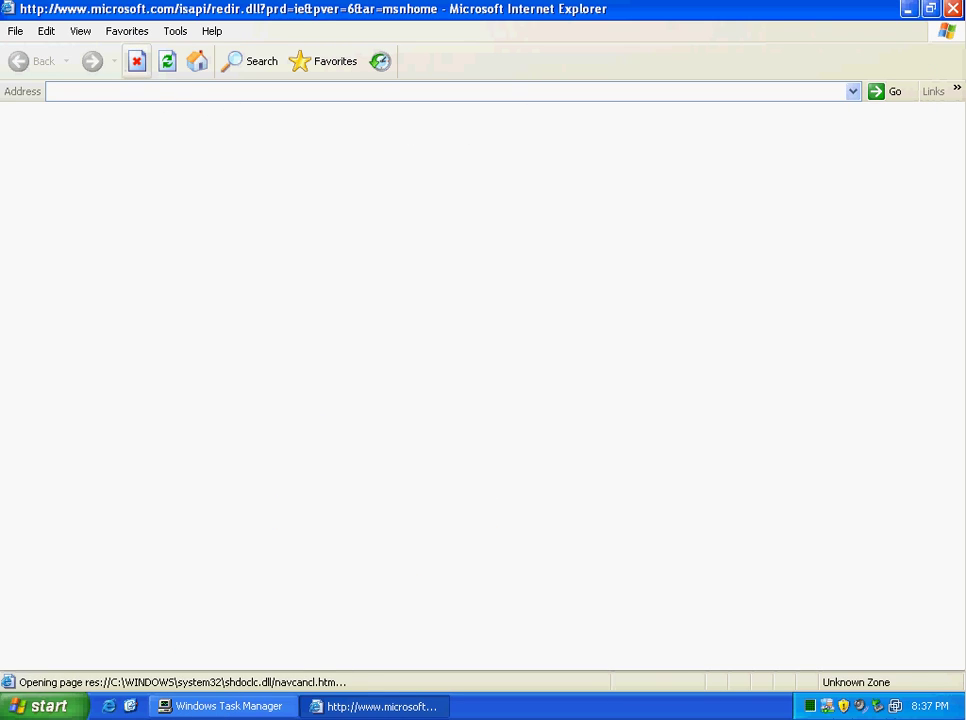
{"action": "right_click", "coordinate": [176, 88]}
{"action": "left_click", "coordinate": [207, 156]}
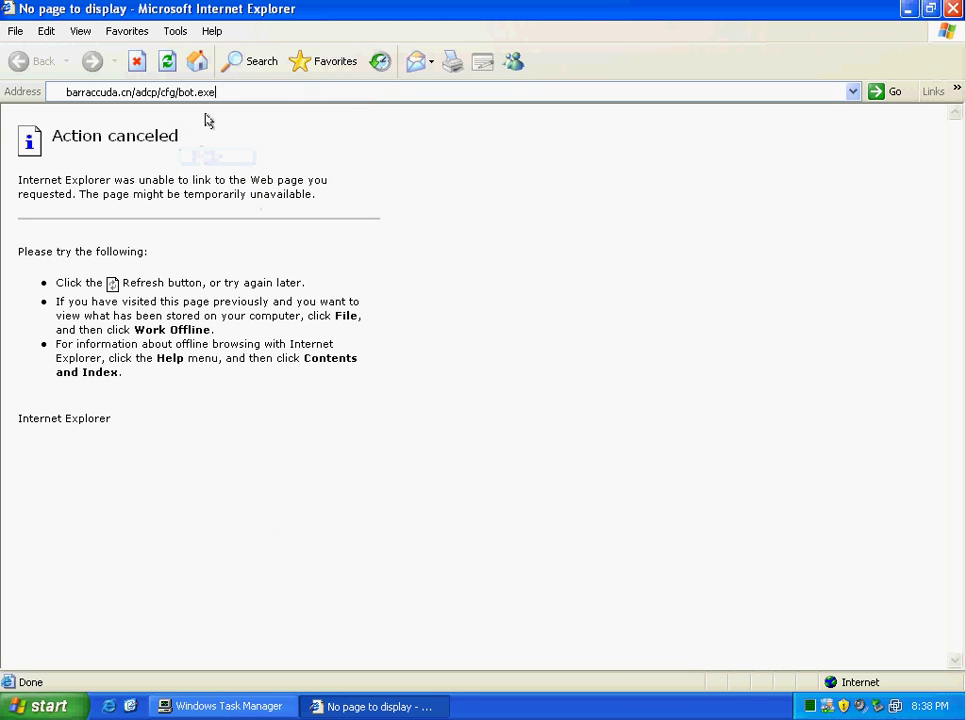
{"action": "key", "text": "Return"}
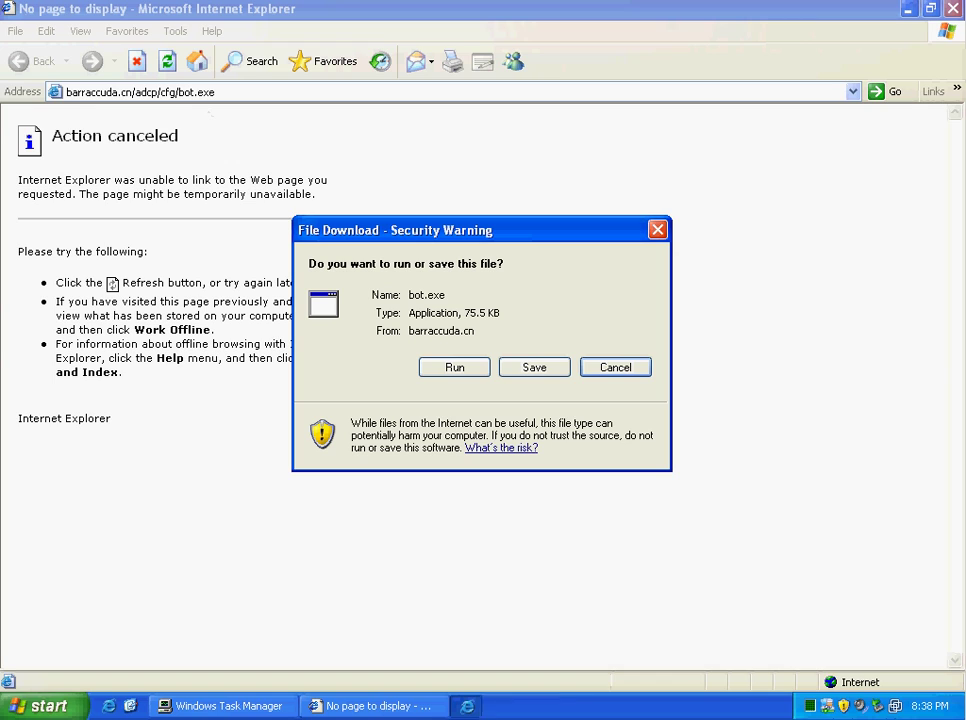
{"action": "left_click", "coordinate": [455, 368]}
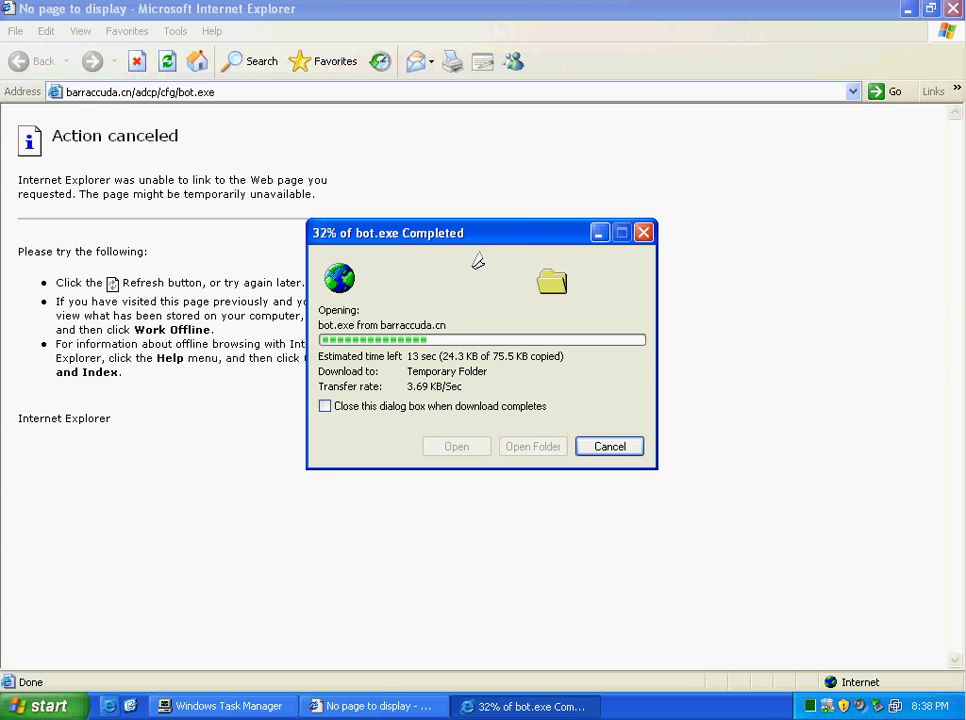
- Copy the biznessnews.cn/all_new.exe address from the Notepad list while bot.exe downloads and minimize Notepad
{"action": "key", "text": "alt+Tab"}
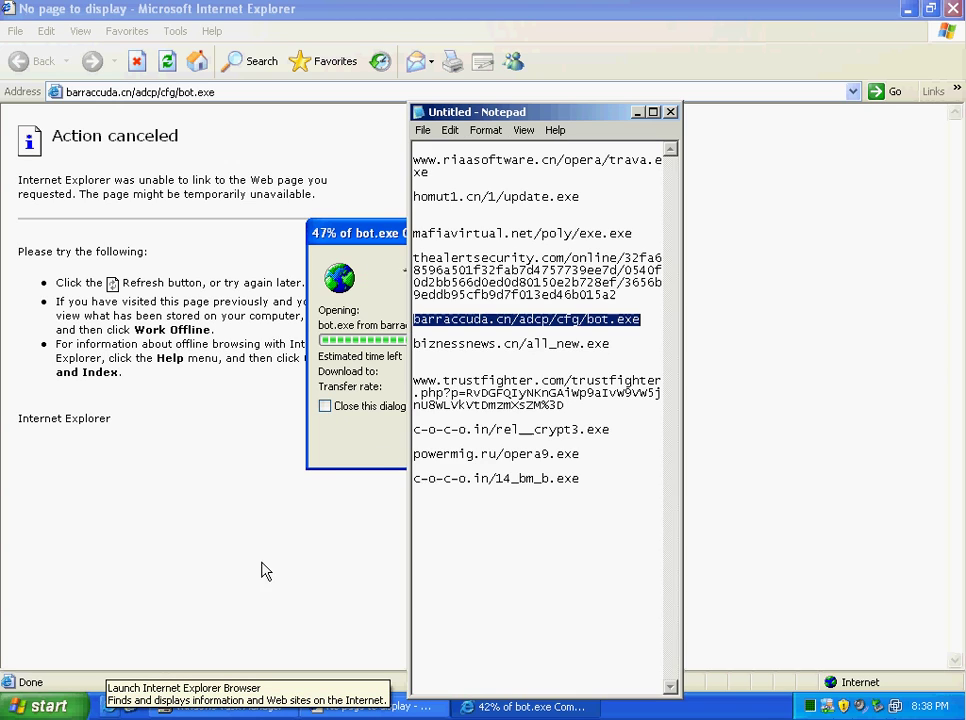
{"action": "double_click", "coordinate": [505, 344]}
{"action": "right_click", "coordinate": [509, 345]}
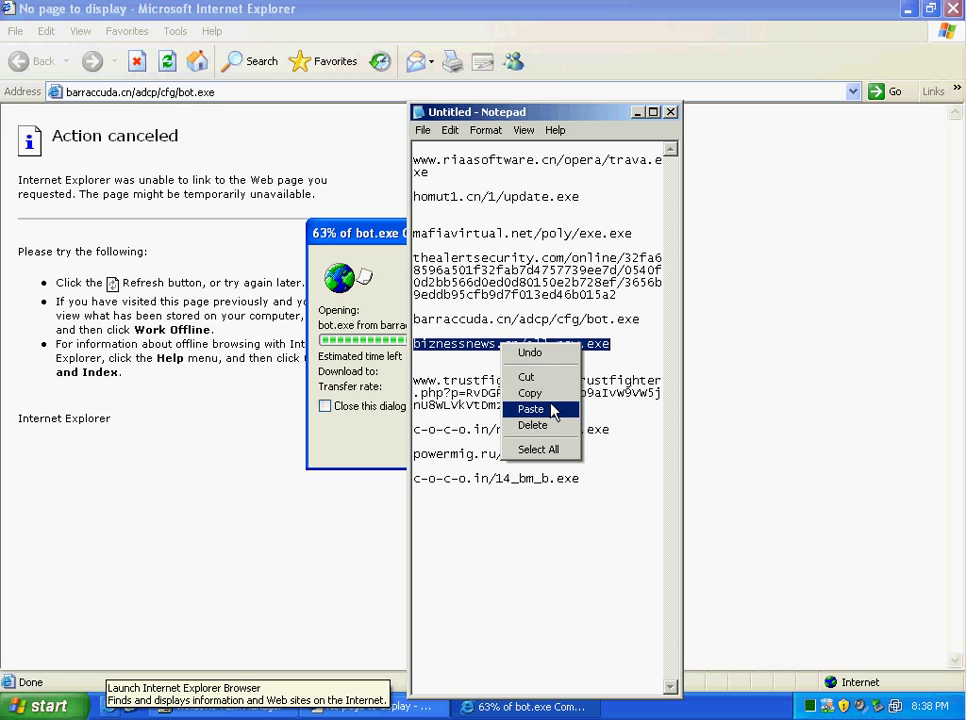
{"action": "left_click", "coordinate": [535, 390]}
{"action": "left_click", "coordinate": [638, 113]}
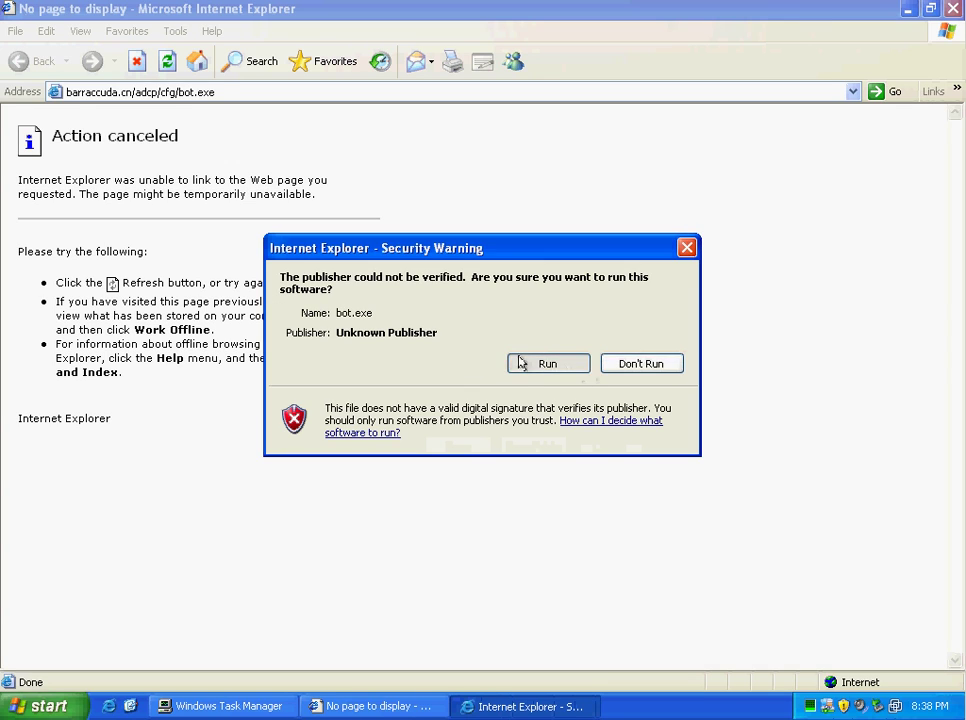
- Confirm running bot.exe from the unknown publisher and quarantine BOT[1].EXE in the Spyware Doctor alert
{"action": "left_click", "coordinate": [548, 362]}
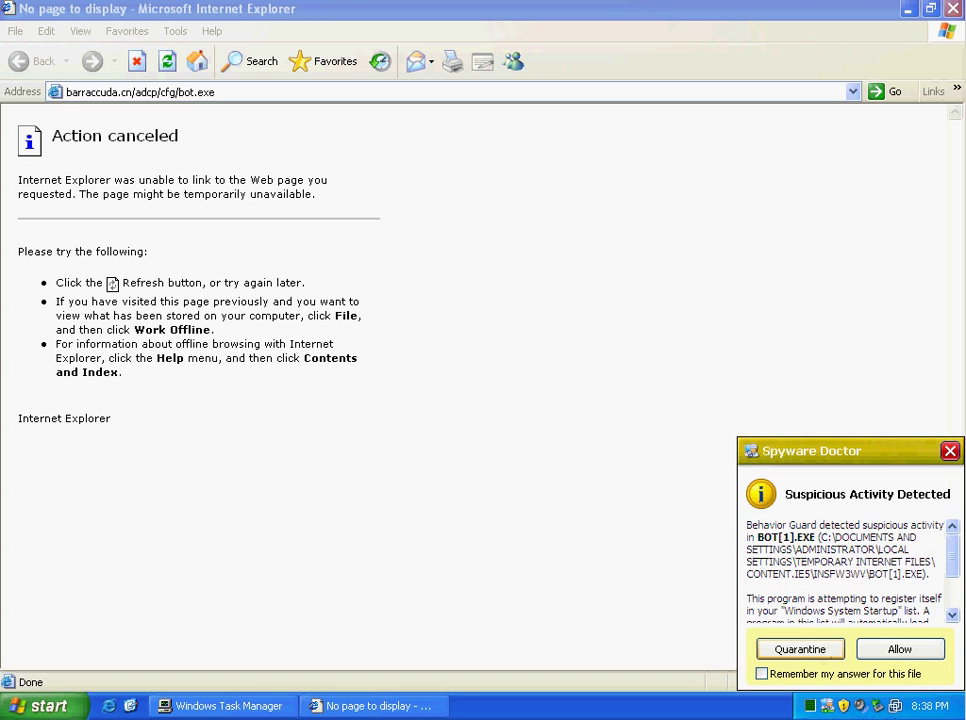
{"action": "left_click", "coordinate": [798, 648]}
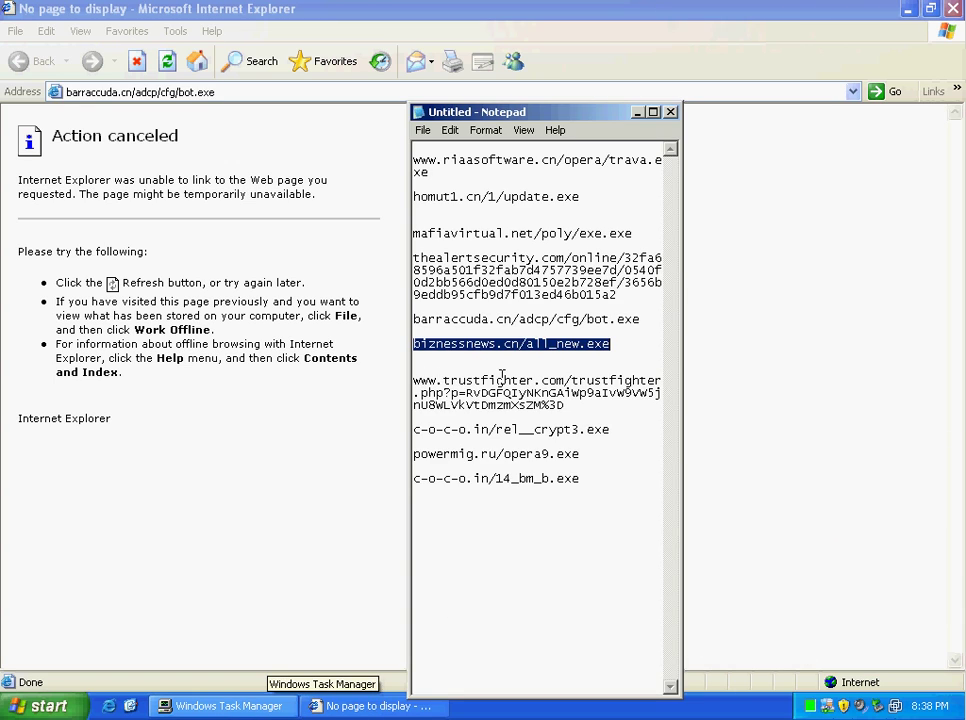
{"action": "left_click_drag", "start_coordinate": [414, 380], "coordinate": [565, 405]}
{"action": "right_click", "coordinate": [505, 384]}
{"action": "left_click", "coordinate": [530, 435]}
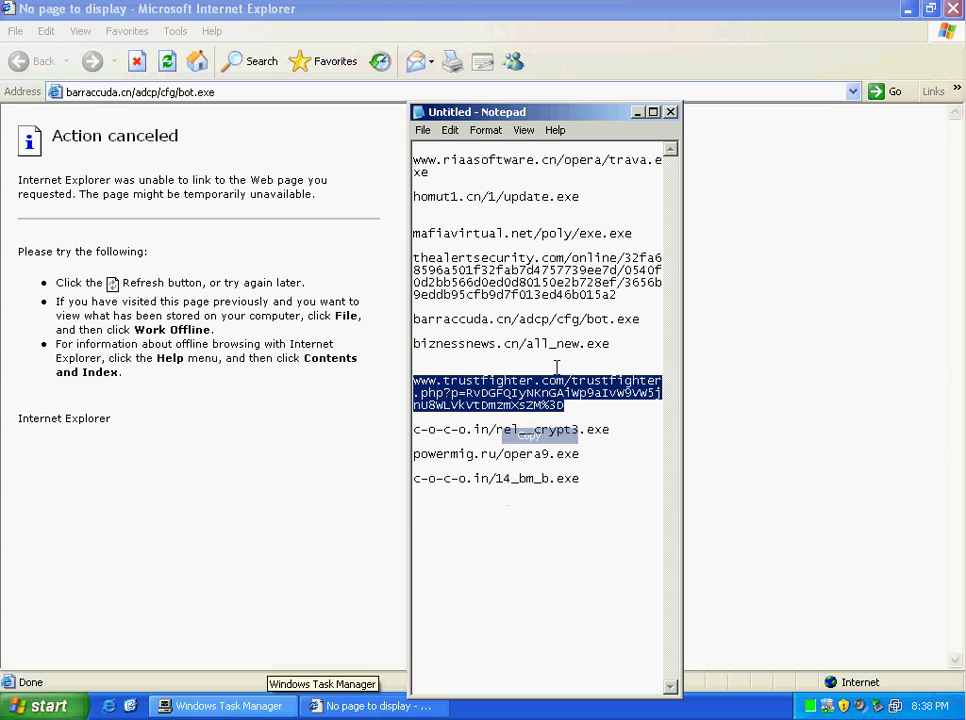
{"action": "left_click", "coordinate": [637, 112]}
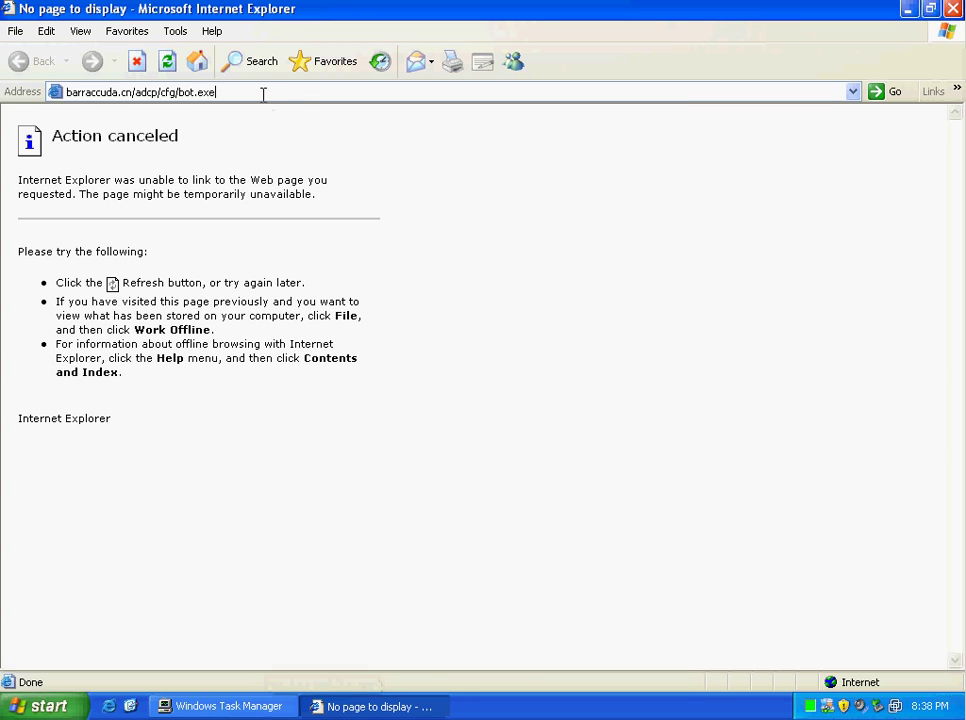
- Load the copied trustfighter.com address in Internet Explorer and keep the website blocked in the Spyware Doctor alert
{"action": "left_click", "coordinate": [228, 92]}
{"action": "left_click", "coordinate": [233, 92]}
{"action": "right_click", "coordinate": [233, 93]}
{"action": "left_click", "coordinate": [266, 160]}
{"action": "key", "text": "Return"}
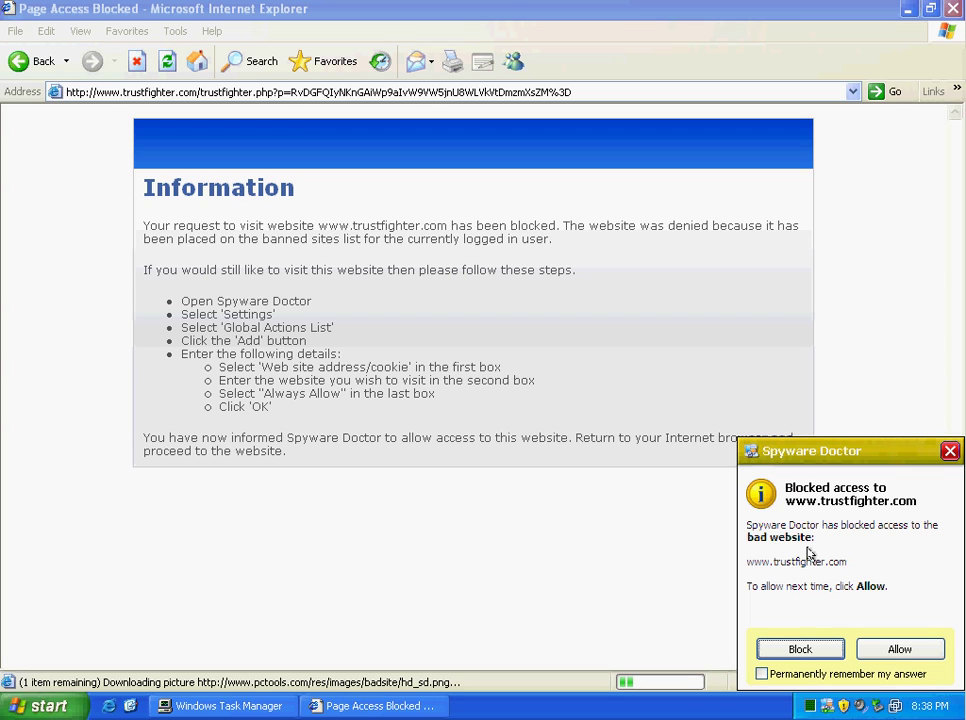
{"action": "left_click", "coordinate": [807, 655]}
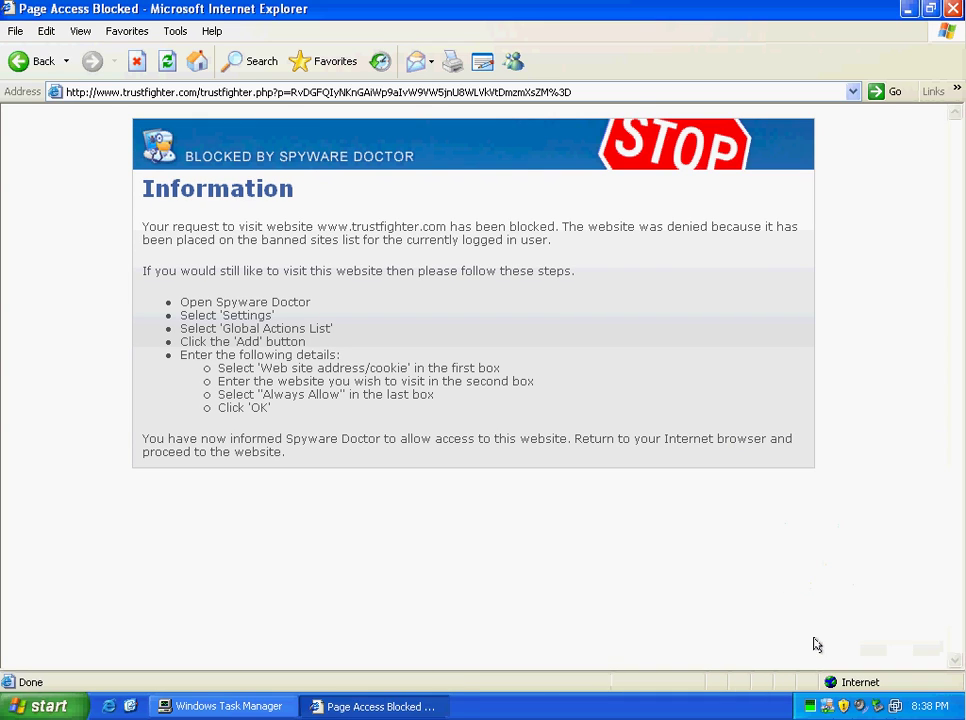
- Return to the Notepad list and copy the c-o-c-o.in/rel__crypt3.exe address
{"action": "key", "text": "alt+Tab"}
{"action": "left_click_drag", "start_coordinate": [610, 429], "coordinate": [413, 429]}
{"action": "right_click", "coordinate": [470, 429]}
{"action": "left_click", "coordinate": [519, 478]}
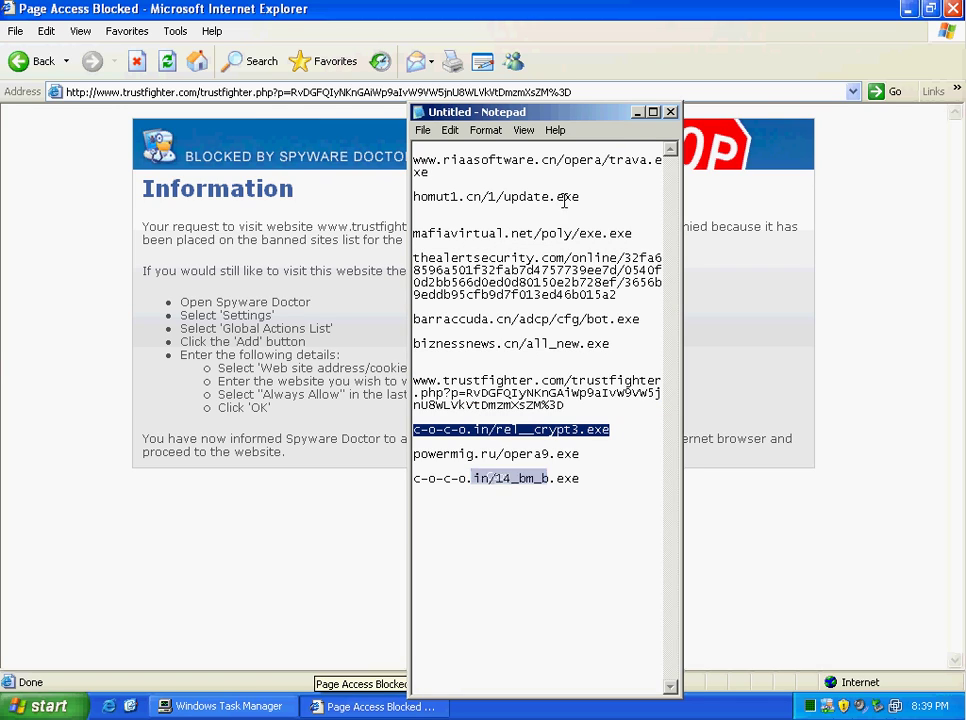
- Load c-o-c-o.in/rel__crypt3.exe in Internet Explorer, try to run the downloaded file and dismiss the Windows access error
{"action": "left_click", "coordinate": [537, 93]}
{"action": "right_click", "coordinate": [539, 93]}
{"action": "left_click", "coordinate": [550, 157]}
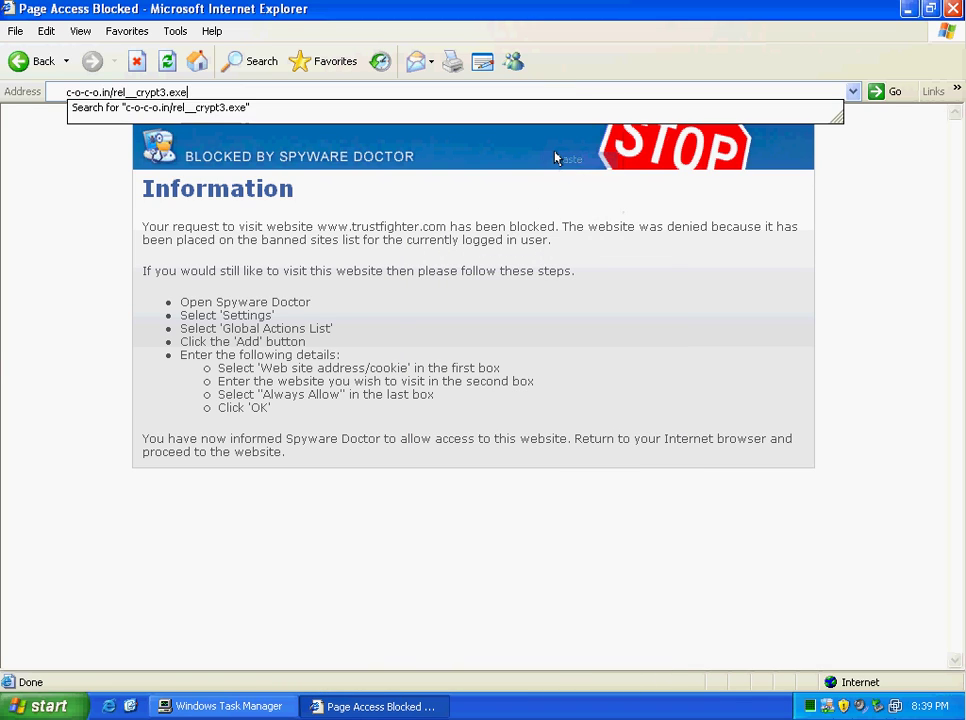
{"action": "key", "text": "Return"}
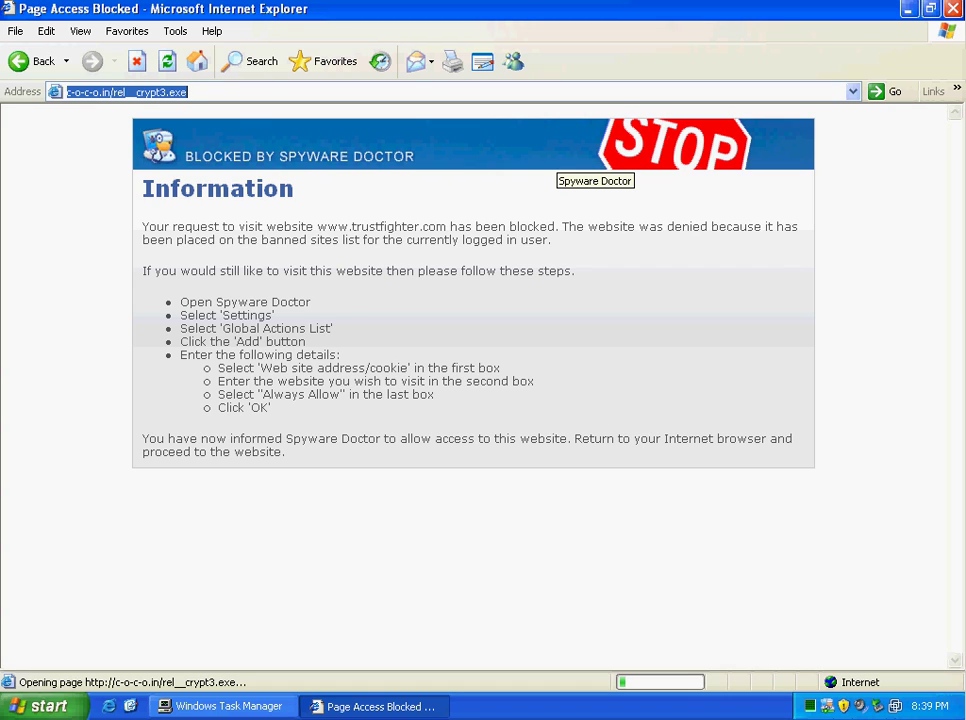
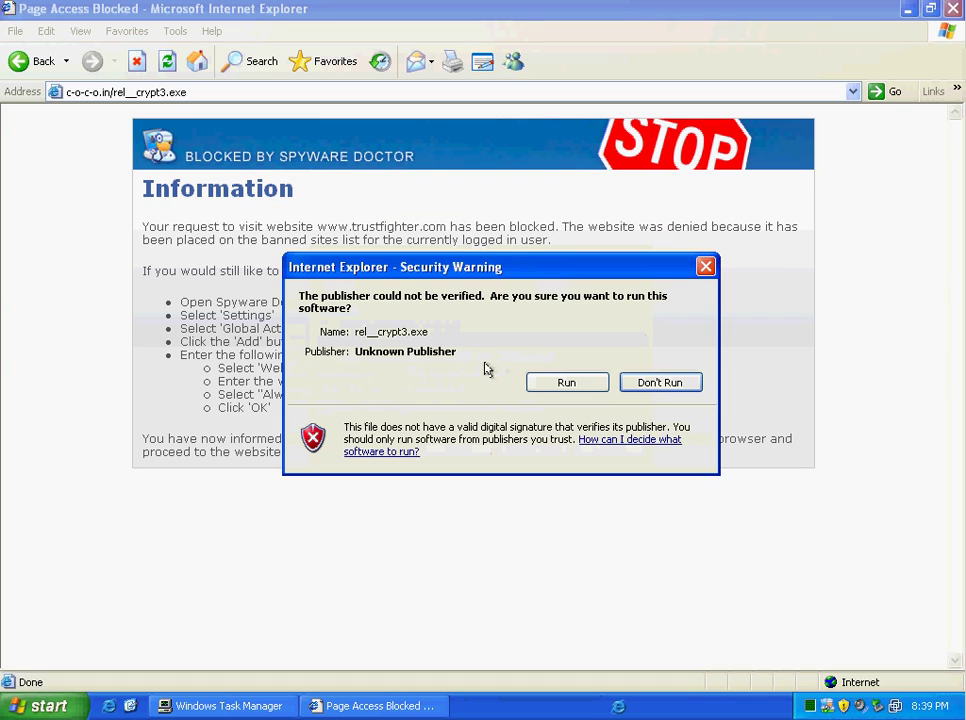
{"action": "left_click", "coordinate": [561, 385]}
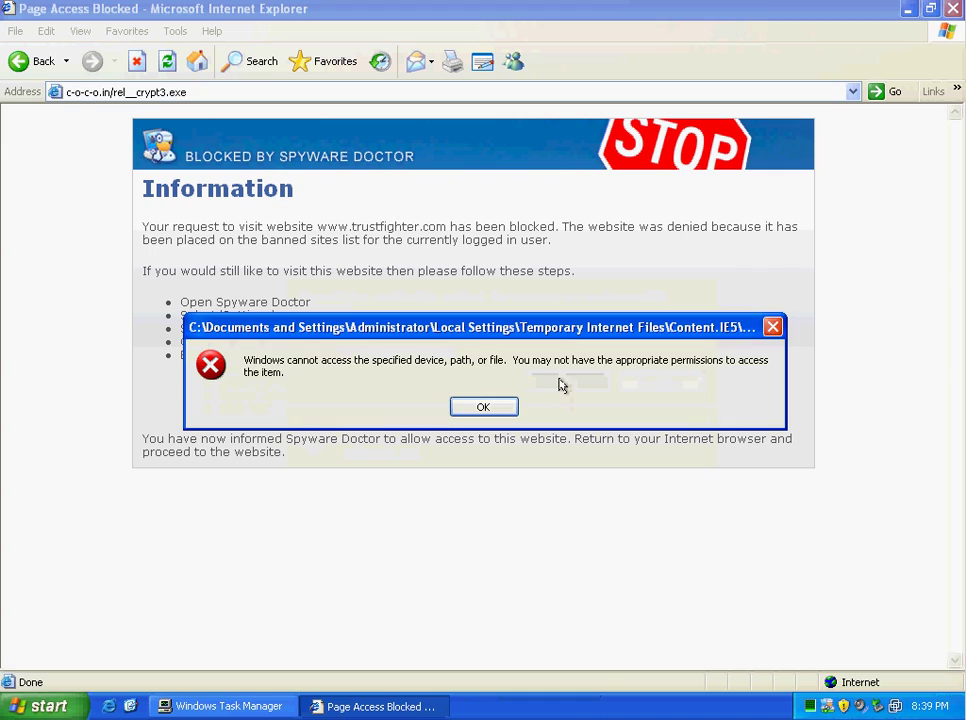
{"action": "left_click", "coordinate": [467, 408]}
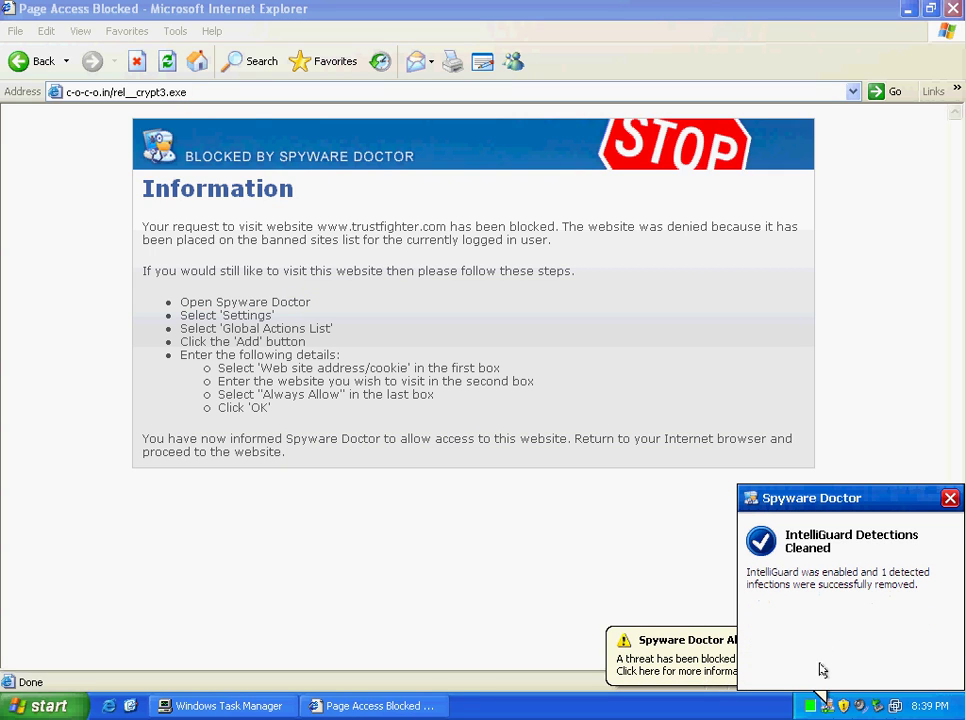